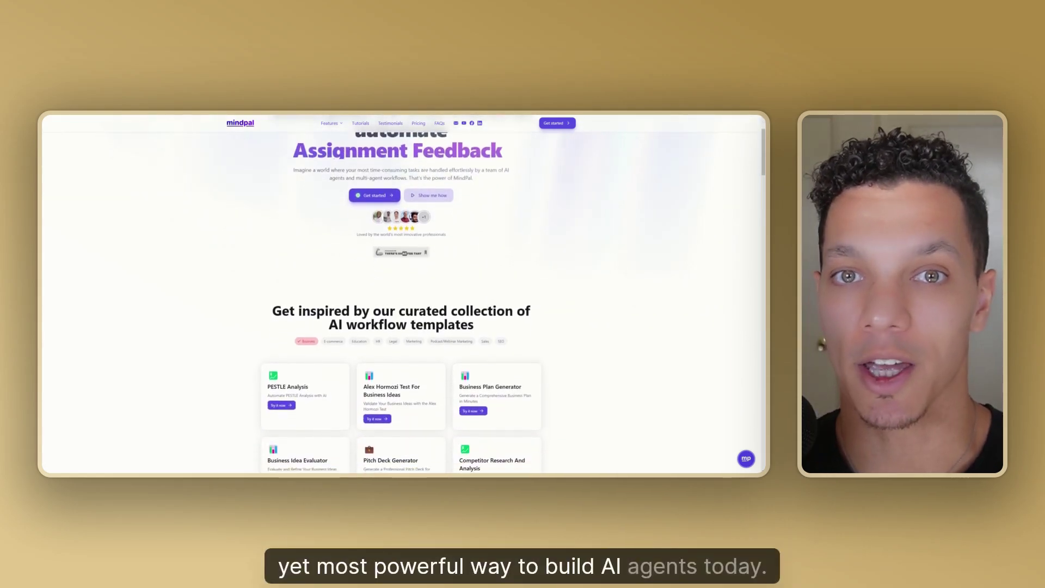
- Scroll through MindPal's curated Business workflow templates, such as PESTLE Analysis and Pitch Deck Generator
scroll(401, 294, down, 4)
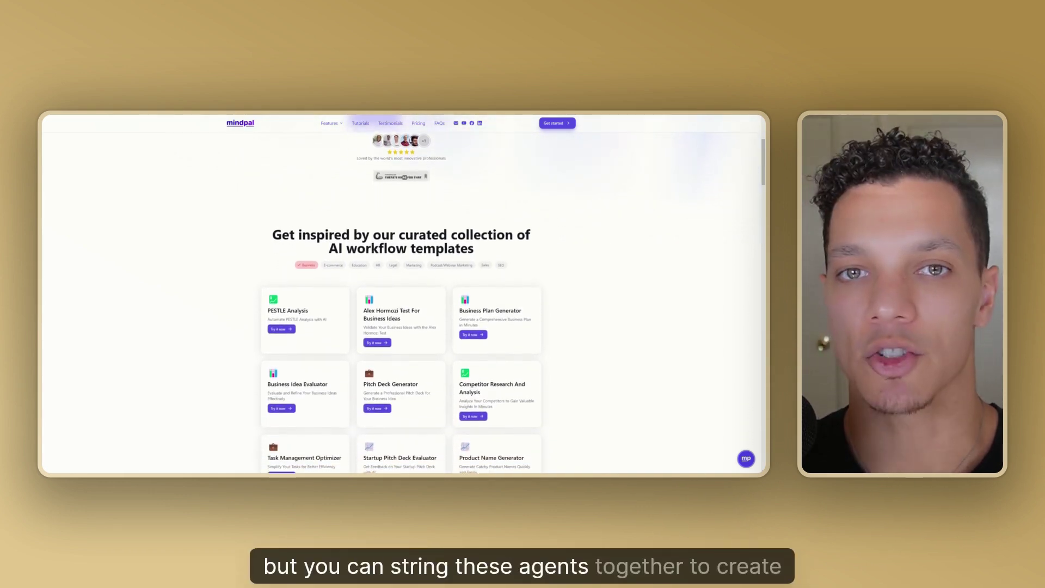
scroll(401, 294, down, 2)
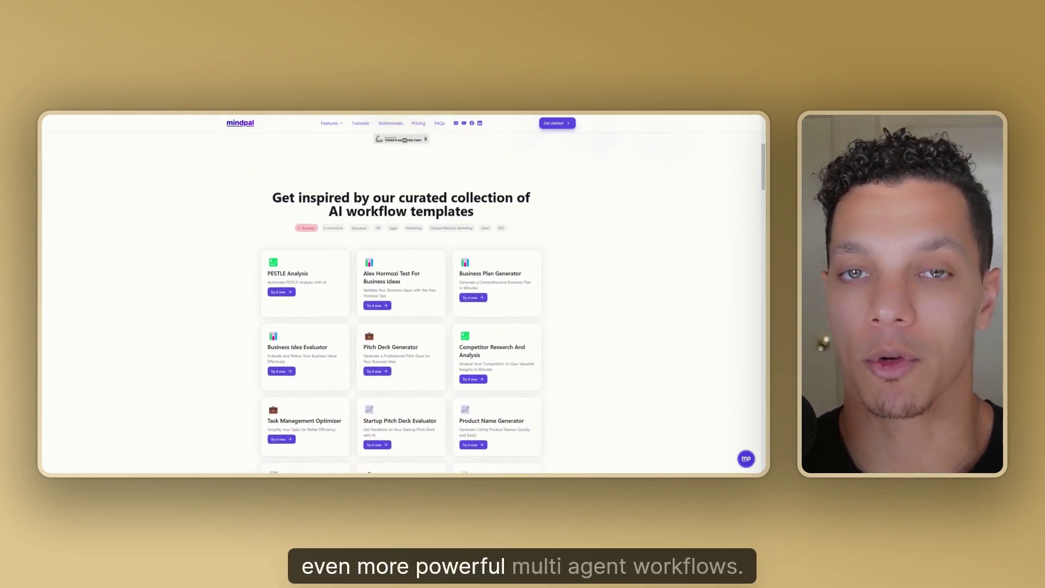
scroll(402, 294, down, 1)
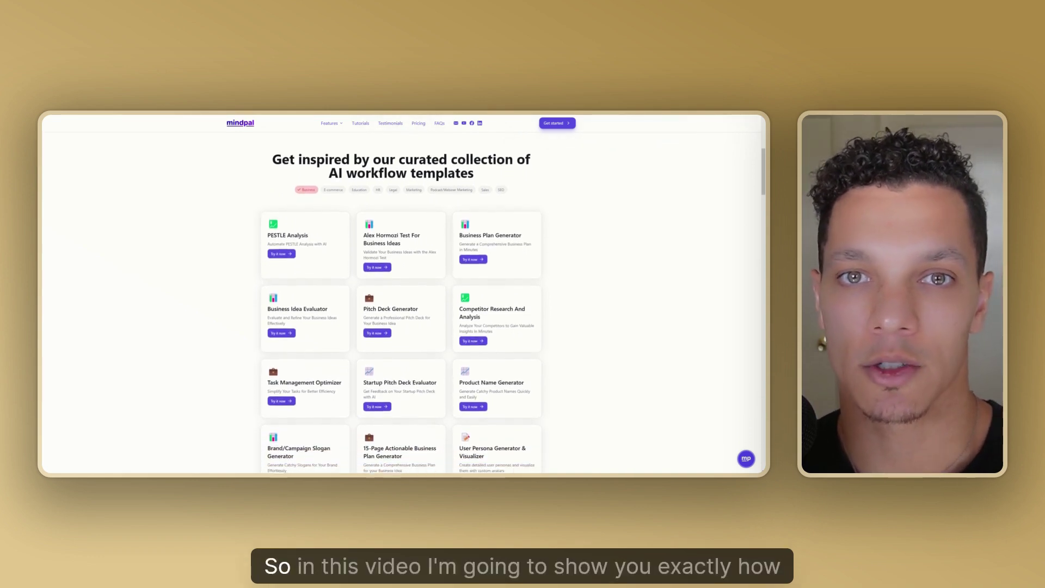
scroll(401, 294, down, 3)
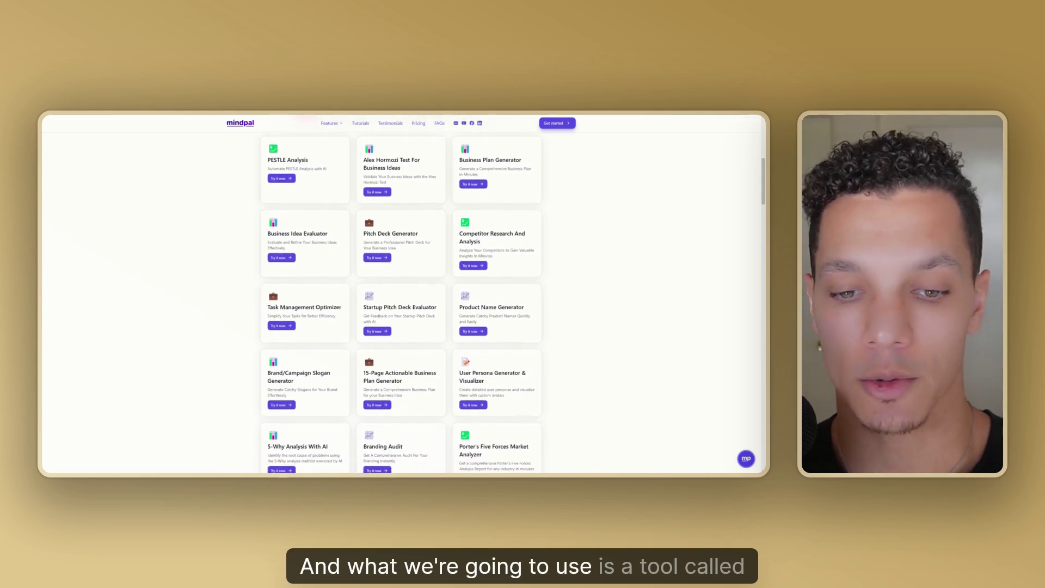
scroll(401, 293, down, 3)
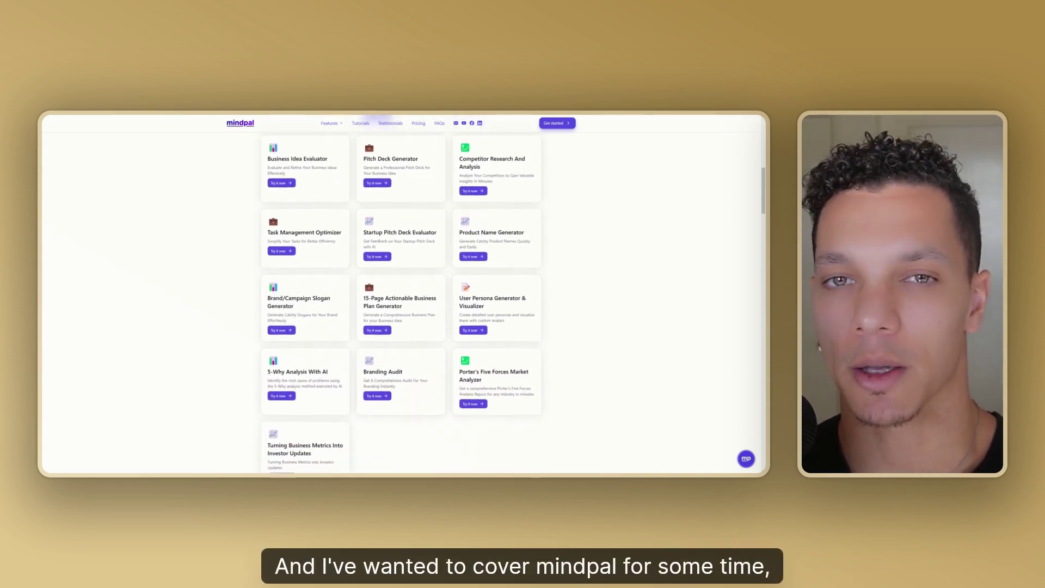
scroll(402, 294, down, 1)
scroll(401, 294, down, 4)
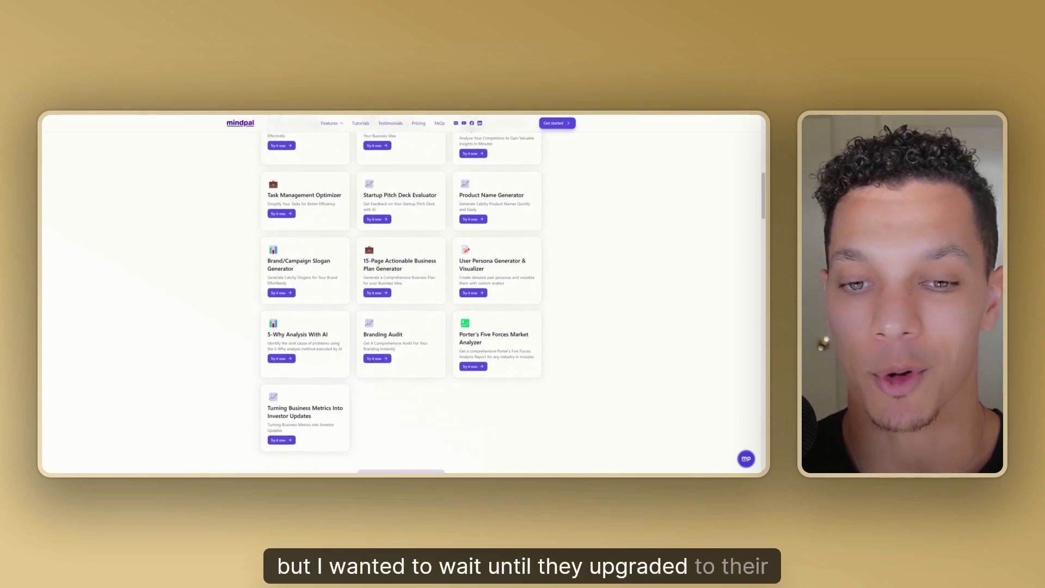
scroll(402, 293, down, 4)
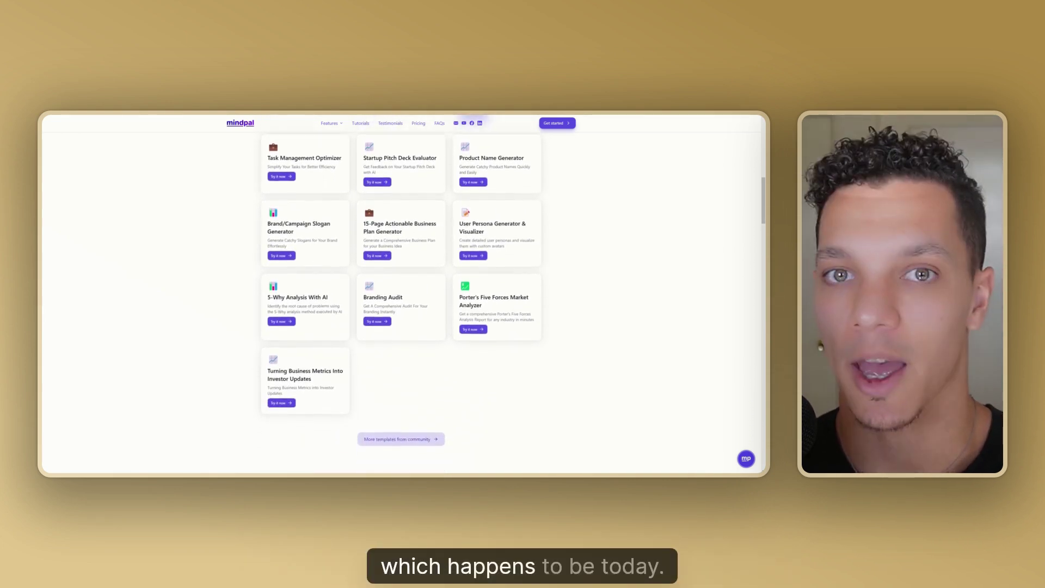
scroll(401, 294, down, 1)
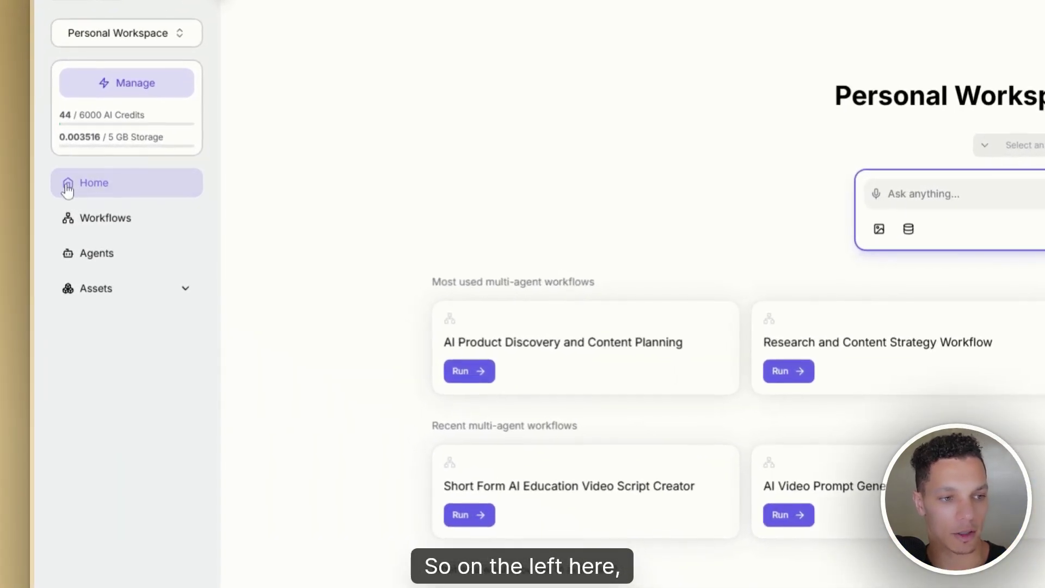
- View the saved workflows, then the 42 agents, and expand Assets to show its categories
click(106, 233)
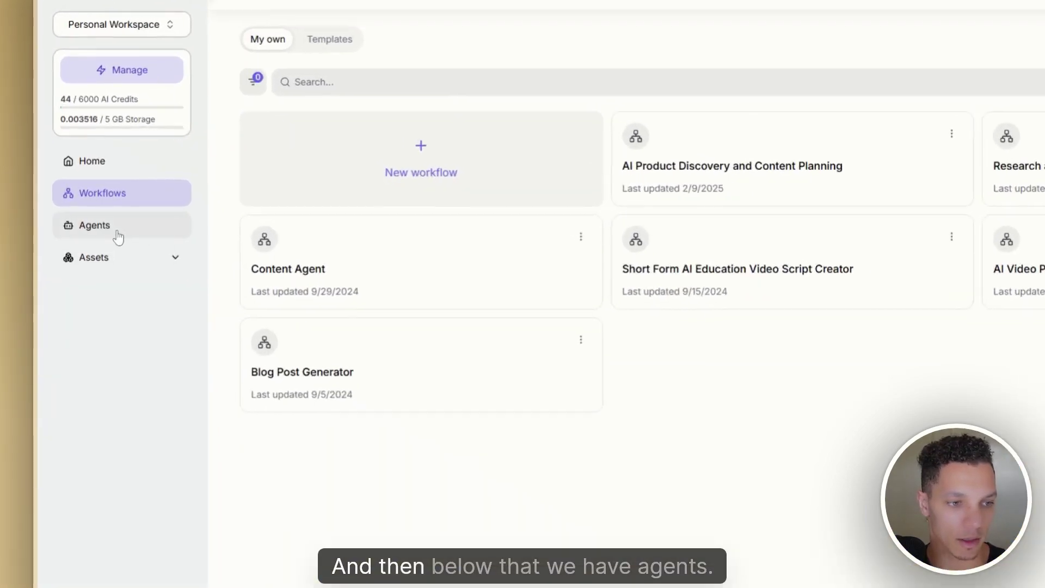
click(116, 233)
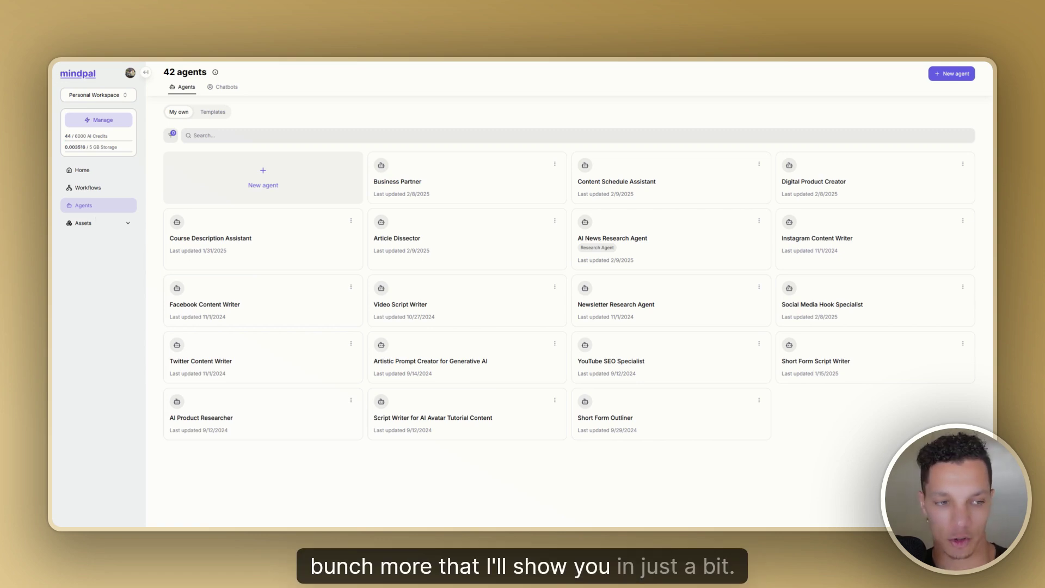
click(96, 223)
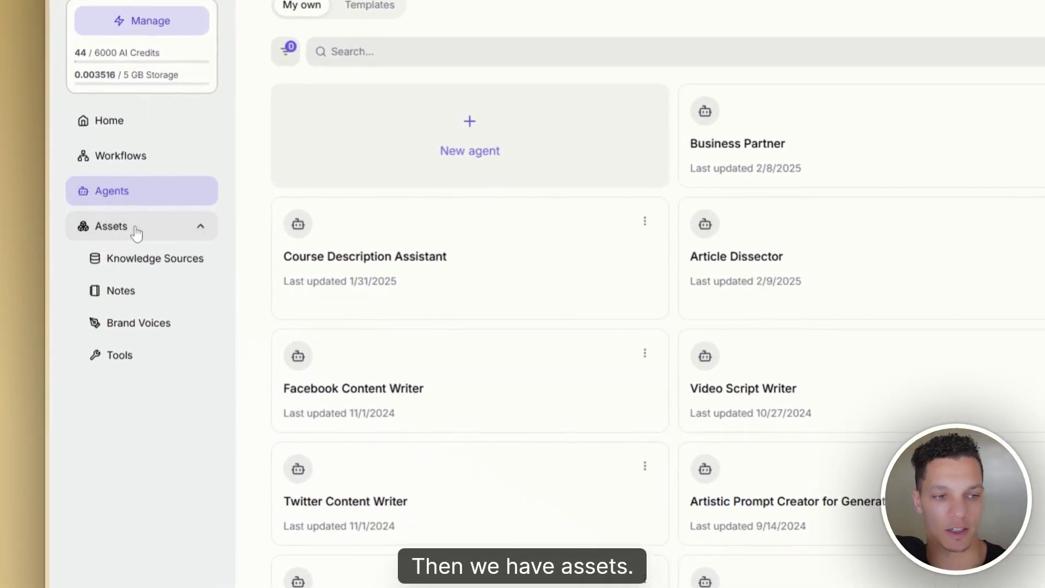
- Look through Knowledge Sources and Notes, then open Brand Voices with its one saved style
click(157, 257)
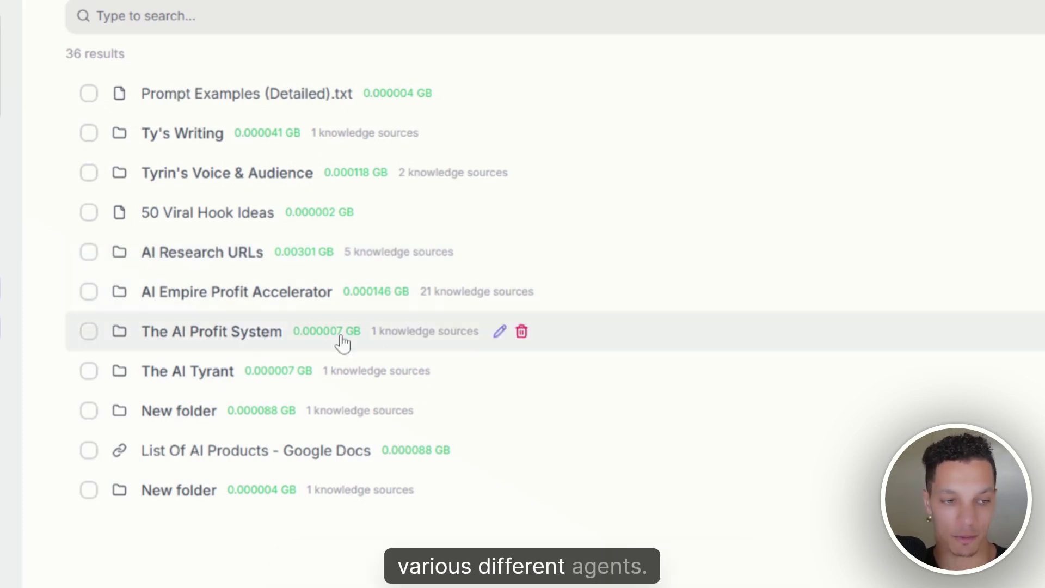
click(19, 332)
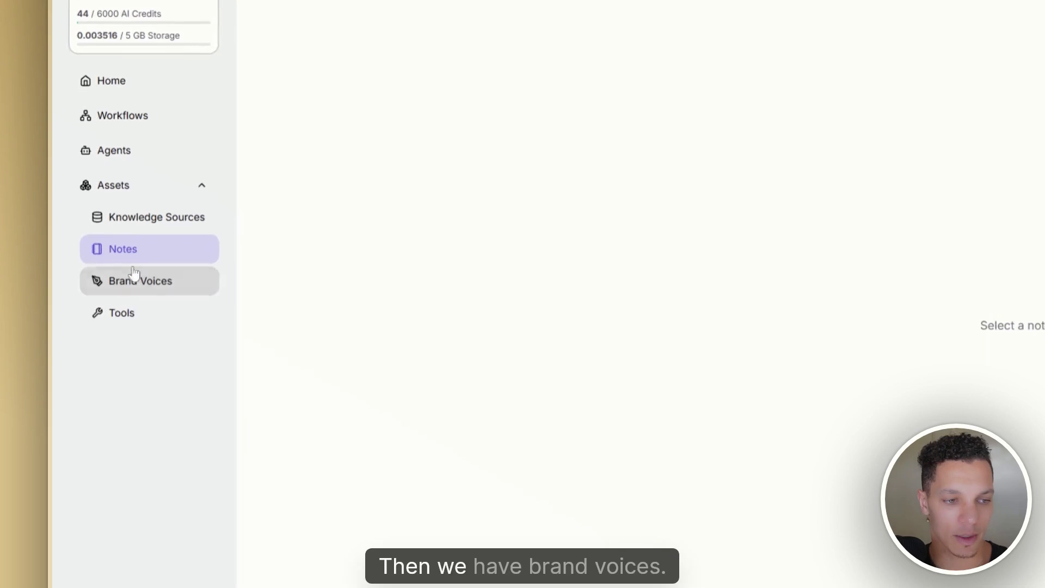
click(134, 273)
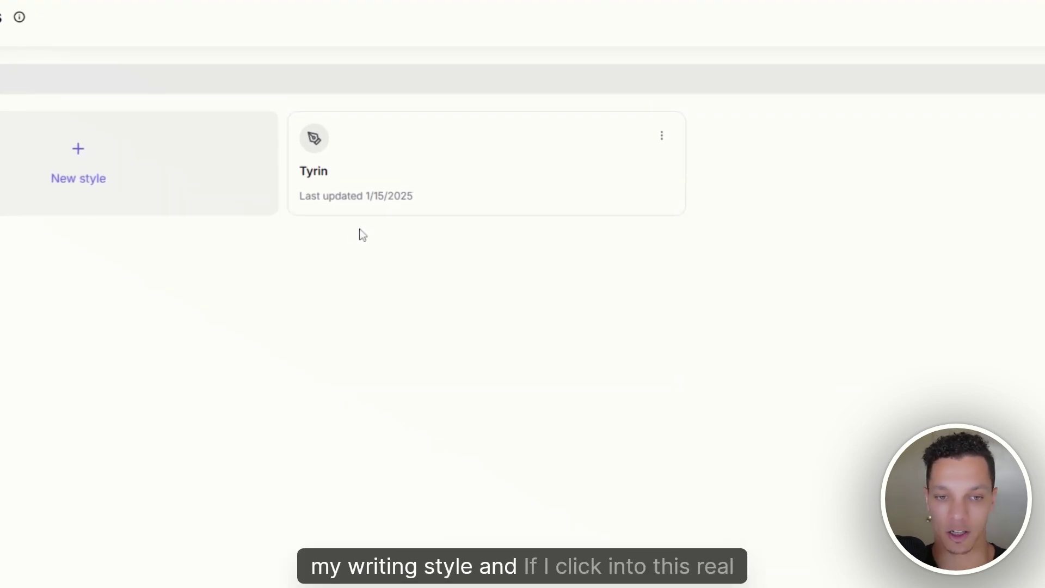
- Open the saved brand voice and scroll through its description analysis
click(353, 207)
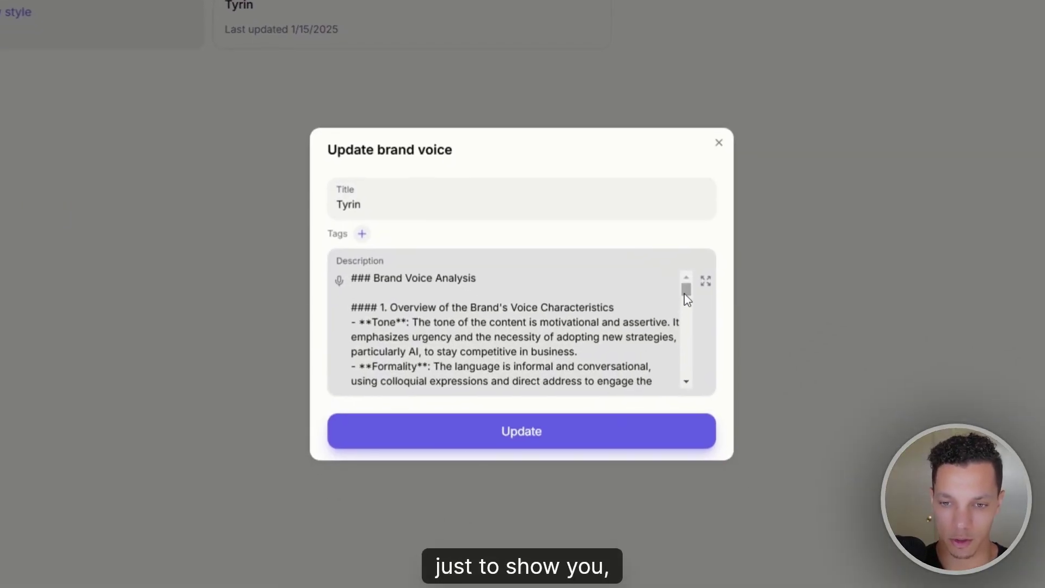
drag(687, 299, 712, 163)
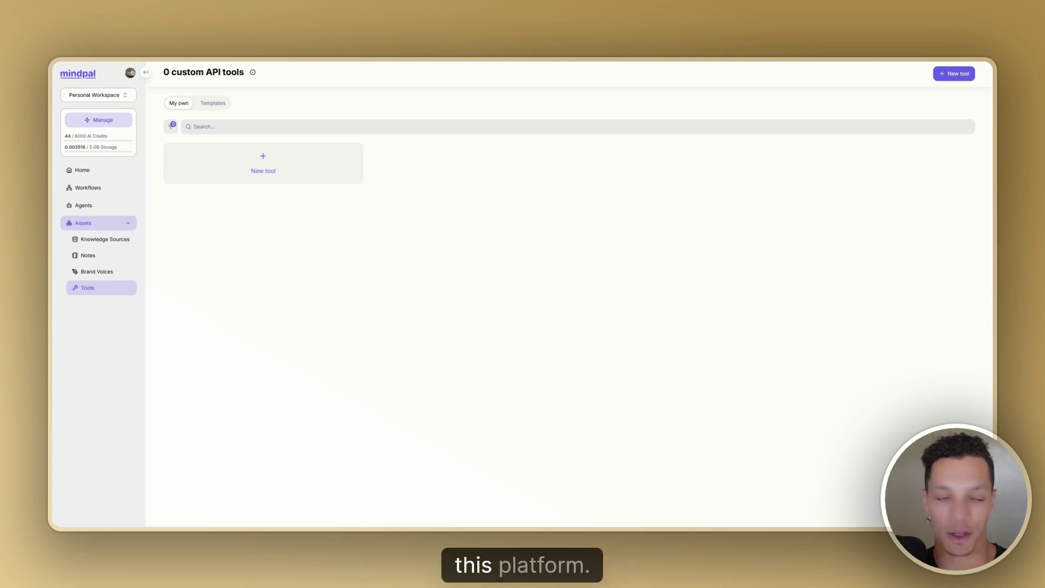
- Compare the 42-agent list with the 8 multi-agent workflows, ending back on Agents
click(102, 209)
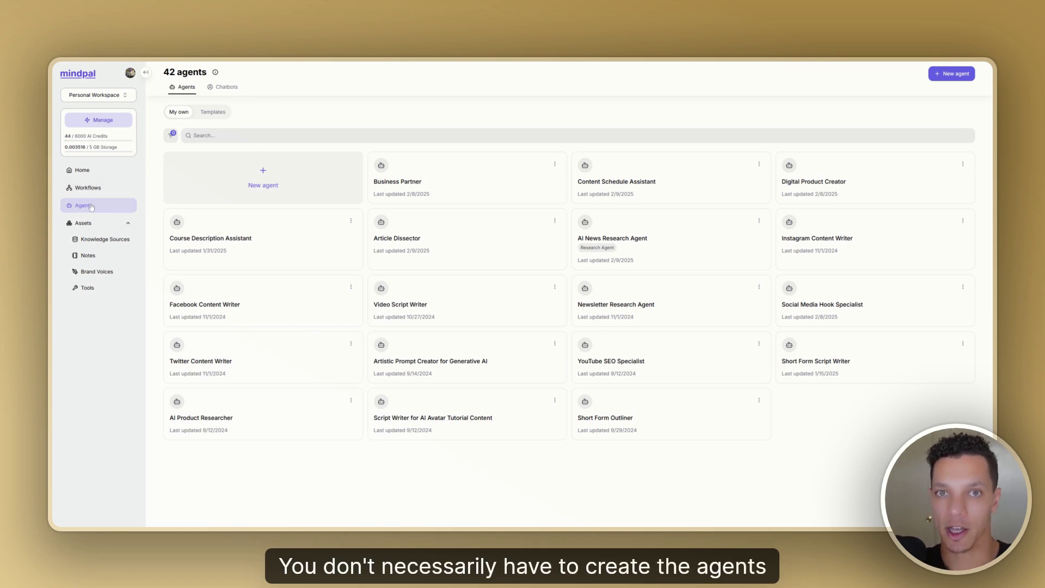
click(88, 188)
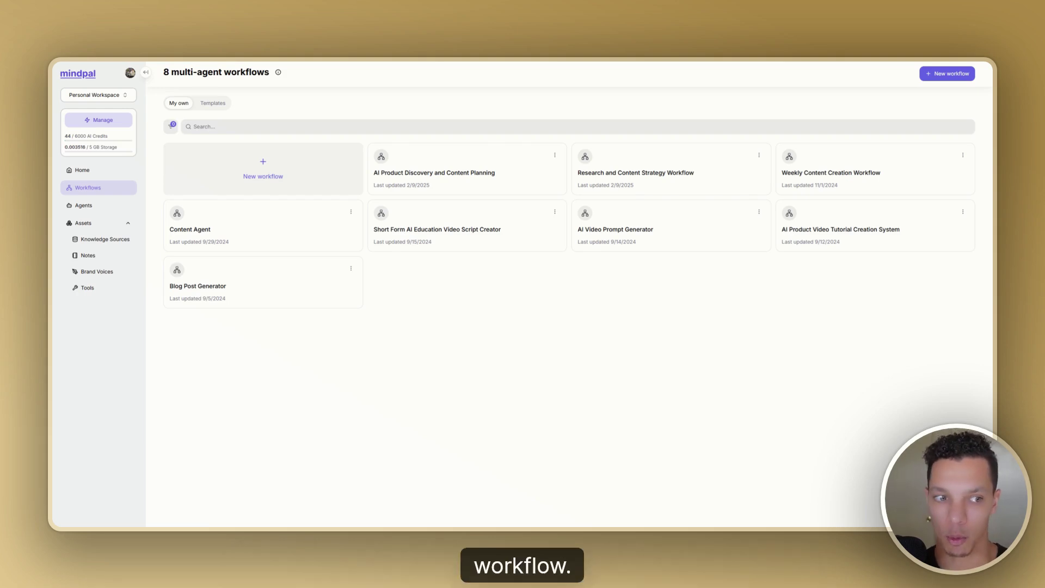
click(83, 205)
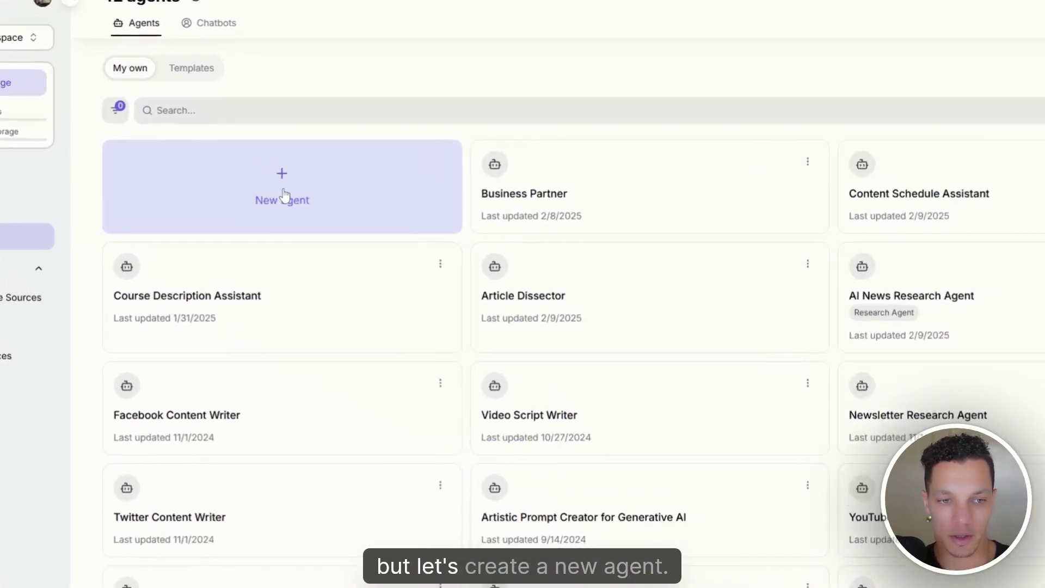
- Describe a new agent as 'Youtube script writing agent' and have AI generate its setup
click(284, 195)
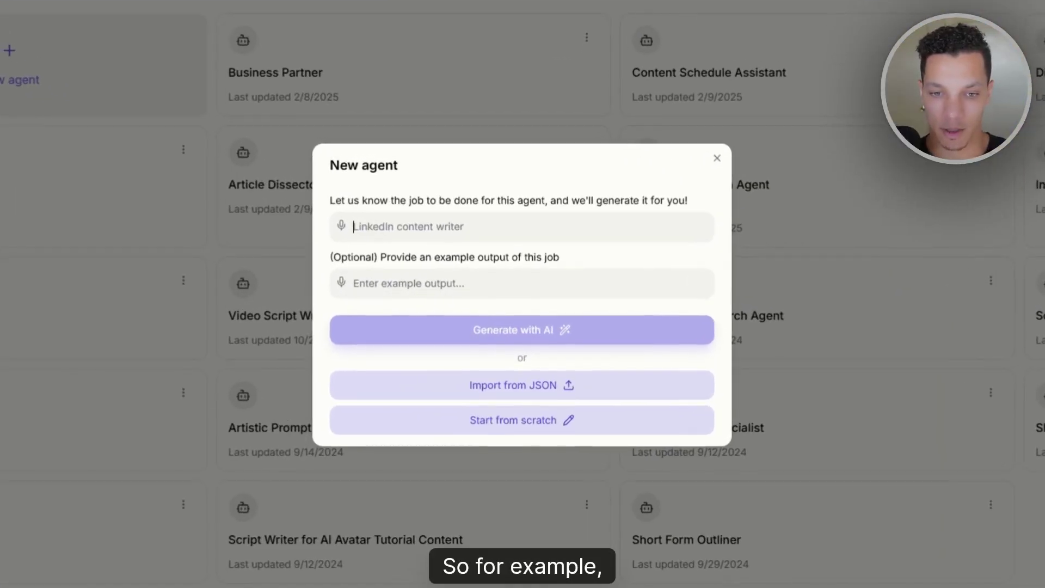
text(Youtube script writing agent)
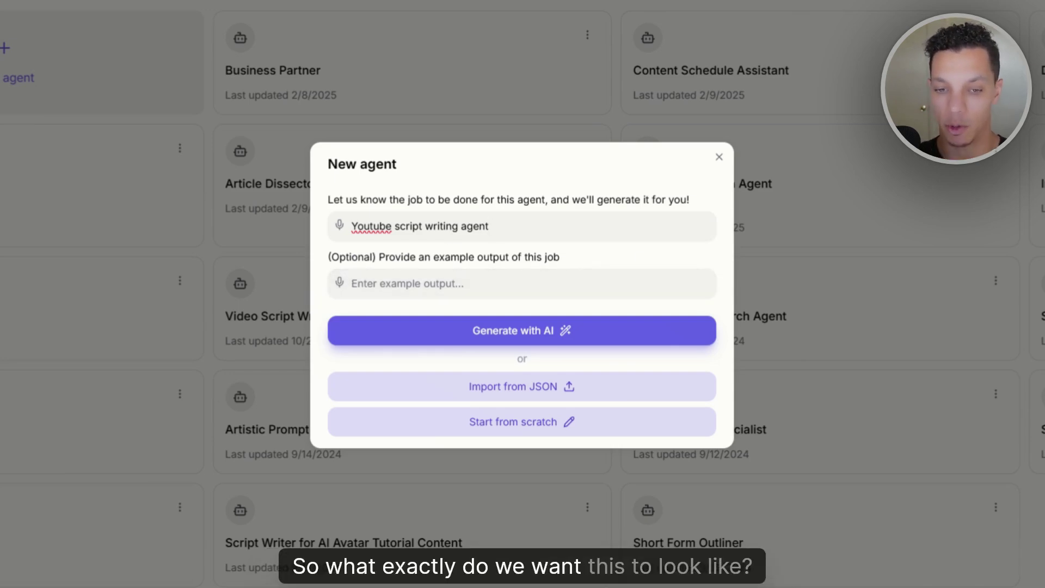
click(509, 339)
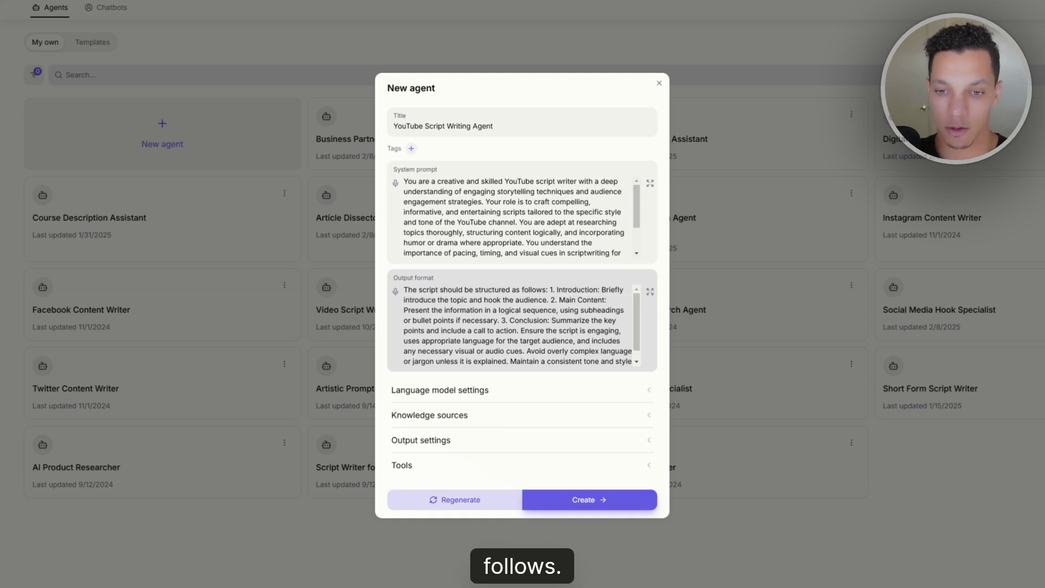
- Review the Introduction and Main Content output sections, then list the models, gpt-4o-mini to o1
double_click(577, 290)
drag(555, 300, 594, 300)
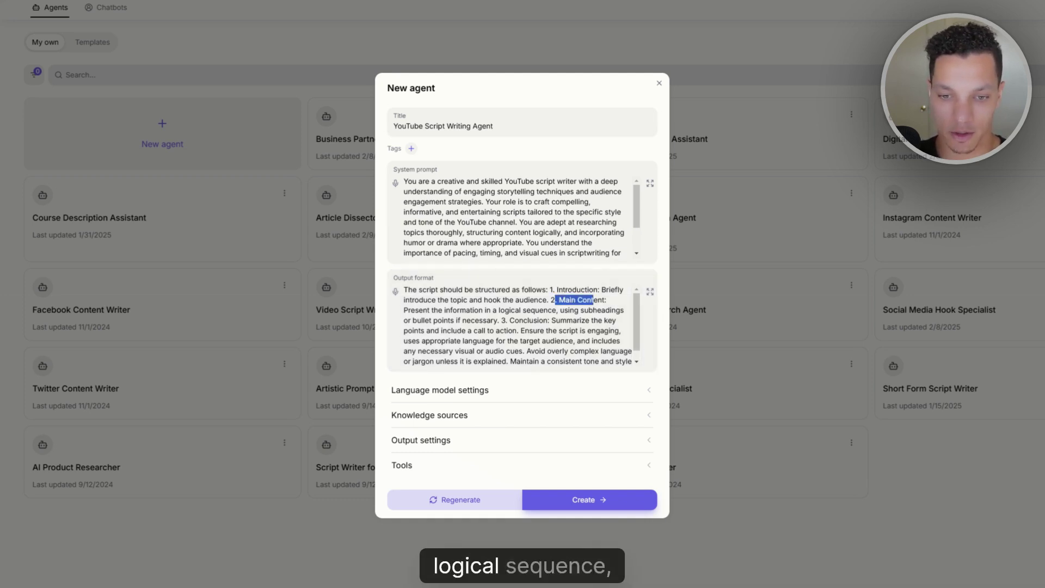
drag(515, 320, 560, 320)
scroll(518, 325, down, 1)
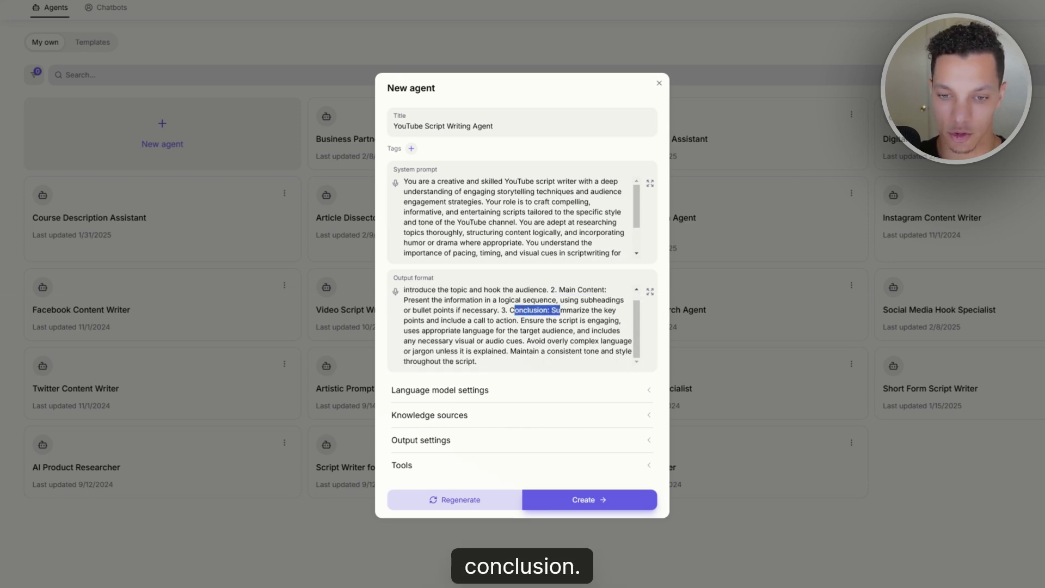
click(517, 330)
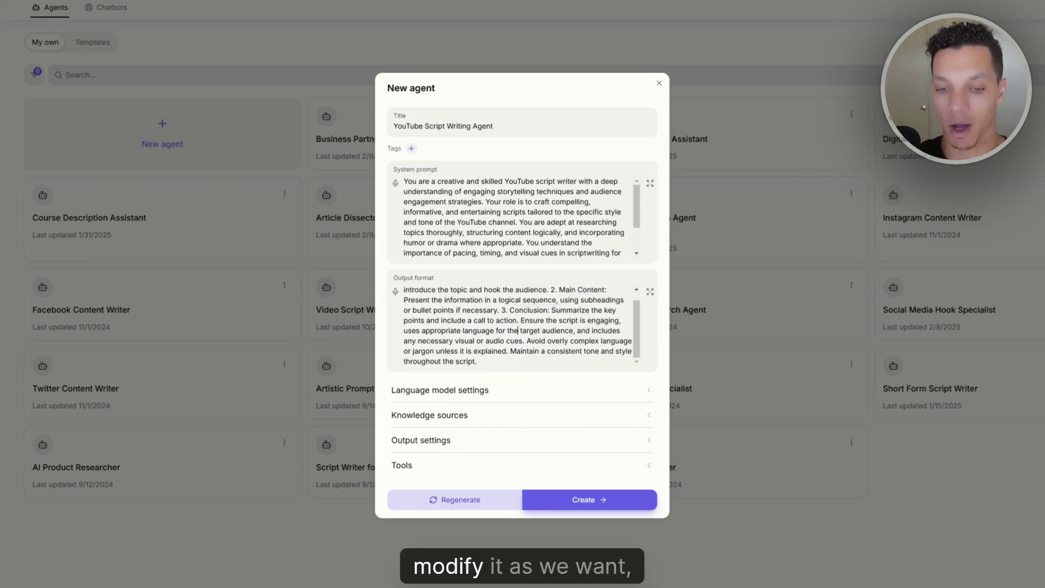
click(439, 389)
click(511, 381)
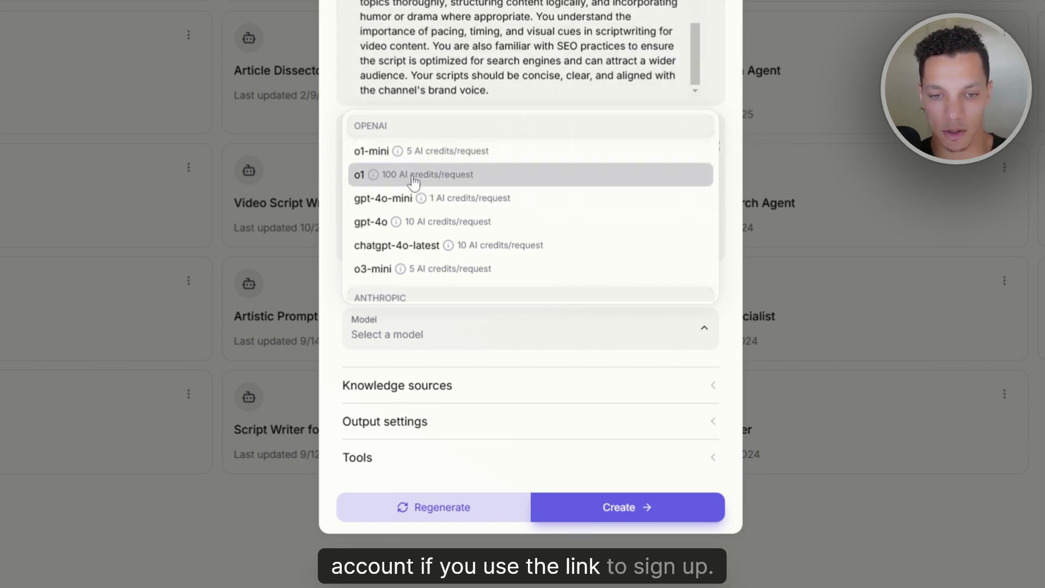
- Browse the model providers without choosing one, then expand the agent's Knowledge sources settings
scroll(459, 168, down, 3)
scroll(458, 169, up, 3)
key(Up)
key(Up)
key(Up)
key(Up)
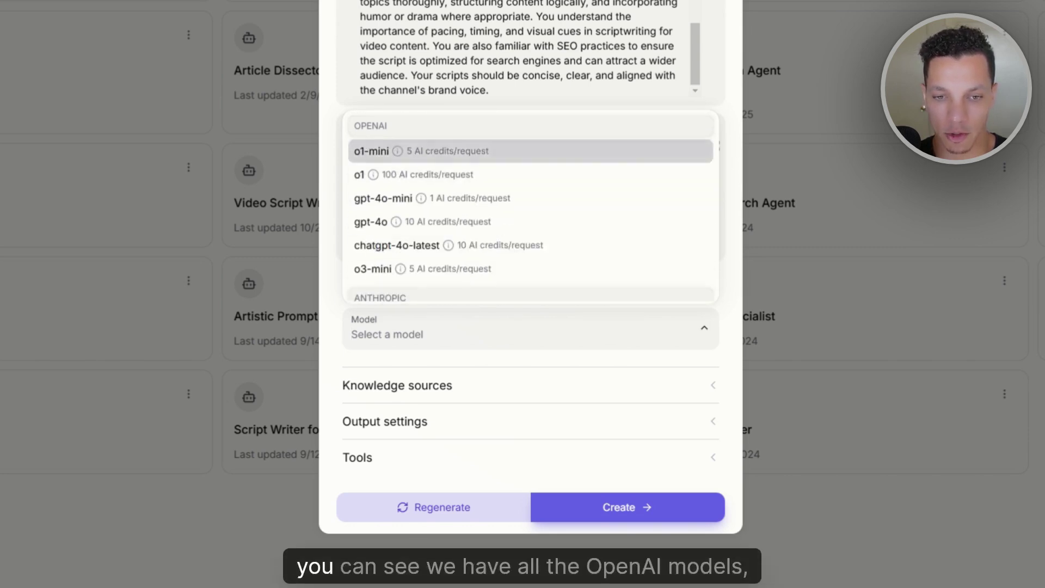
scroll(445, 144, down, 4)
scroll(412, 165, up, 2)
scroll(439, 180, down, 3)
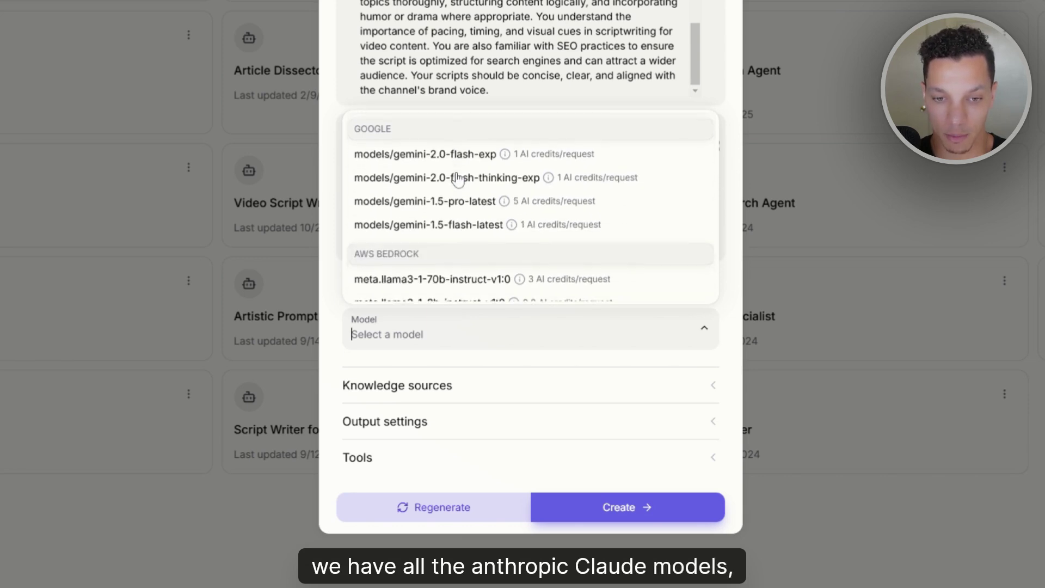
scroll(414, 152, down, 3)
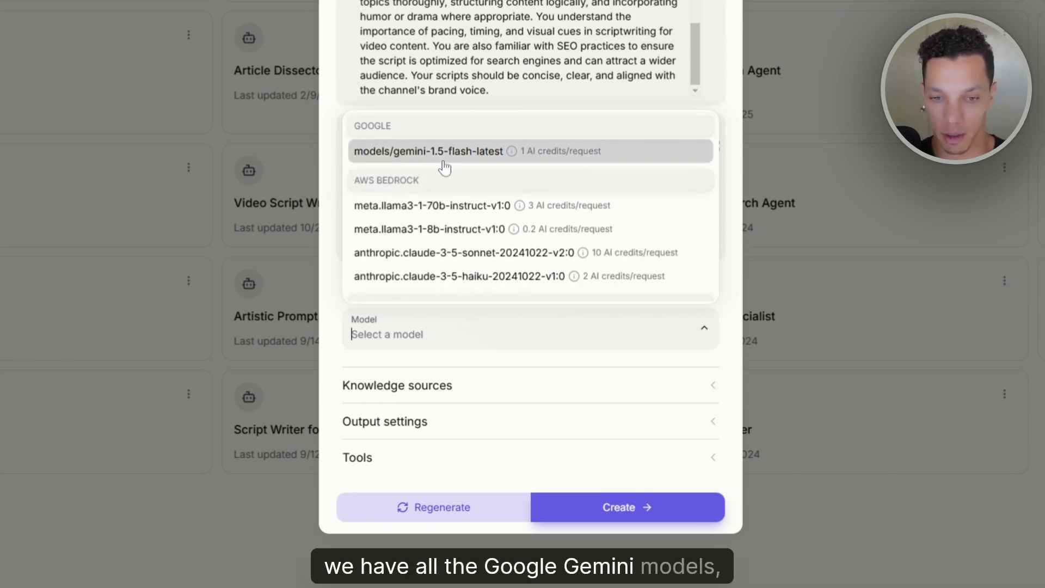
scroll(490, 223, down, 2)
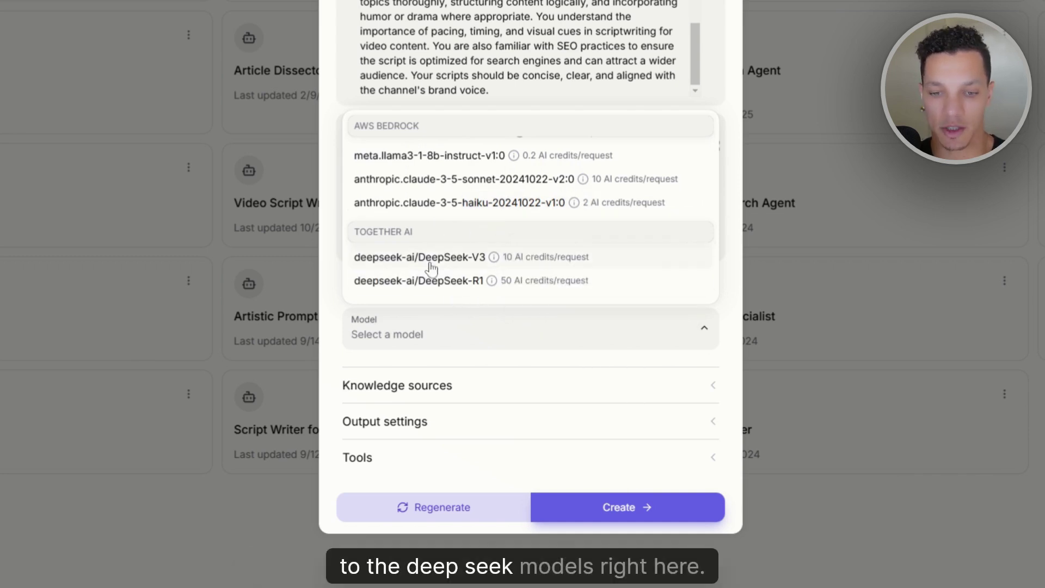
scroll(528, 153, up, 10)
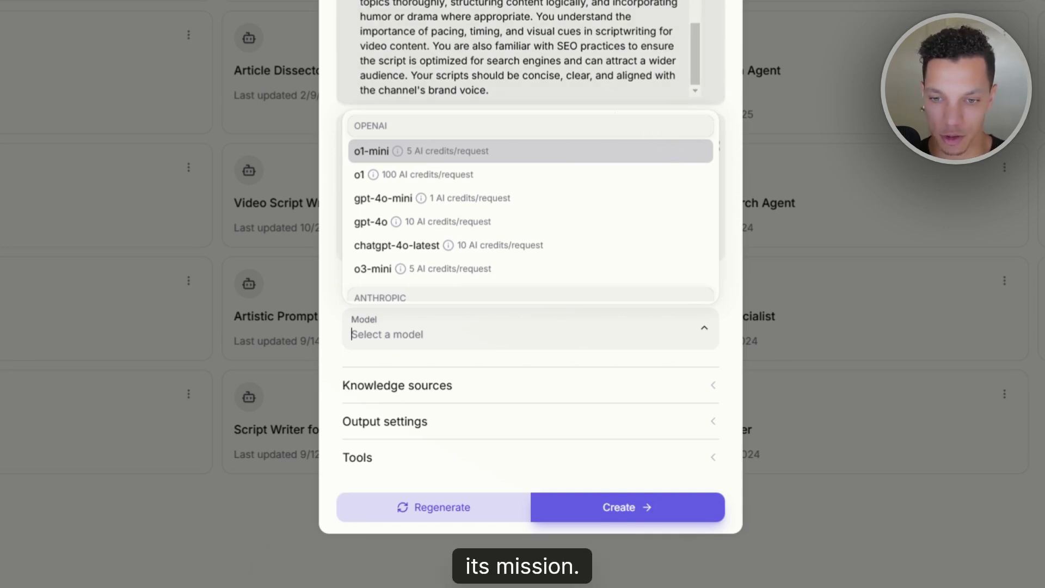
scroll(458, 264, down, 10)
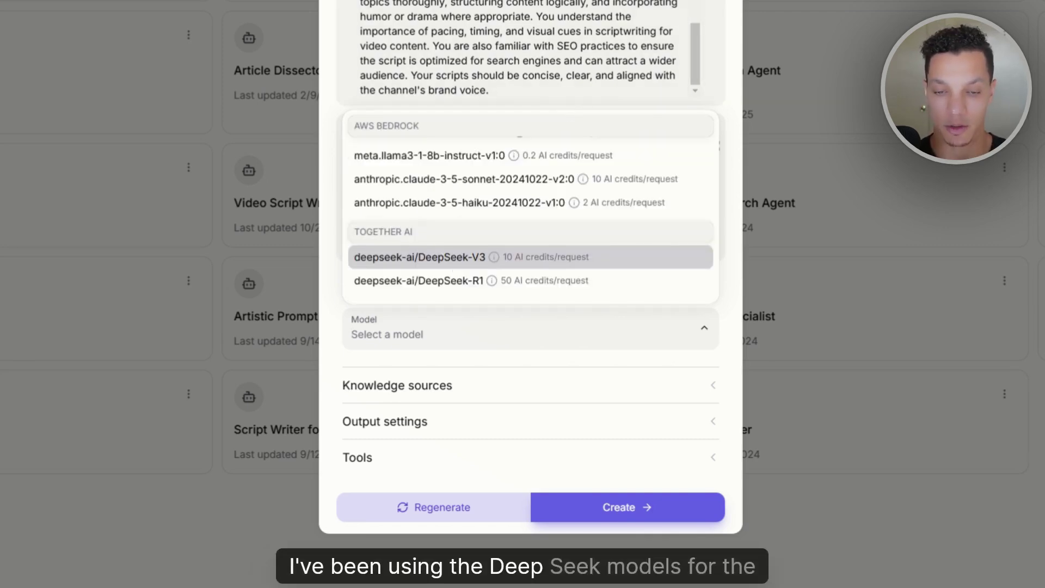
scroll(426, 256, up, 5)
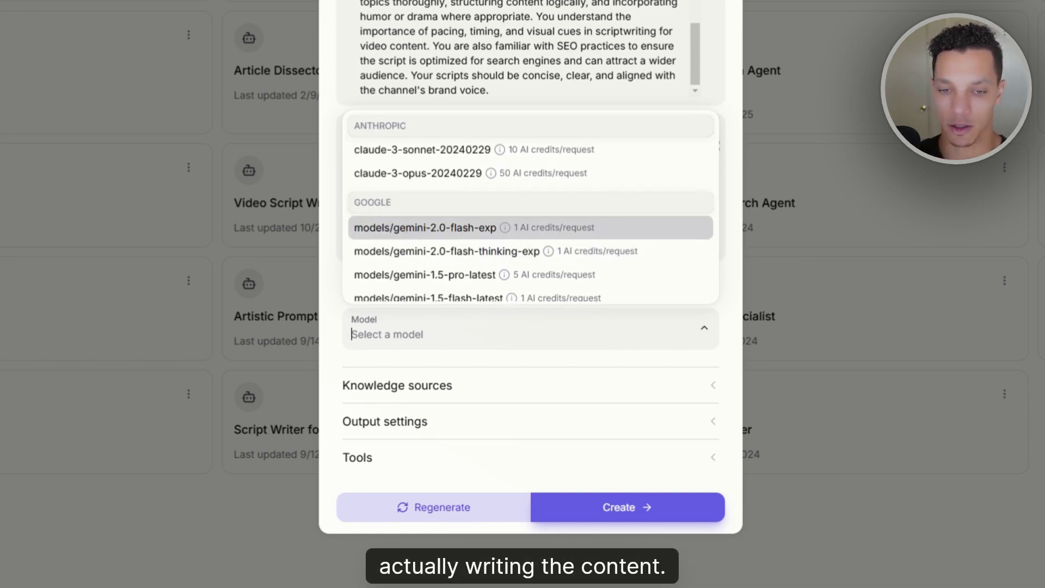
scroll(447, 199, up, 3)
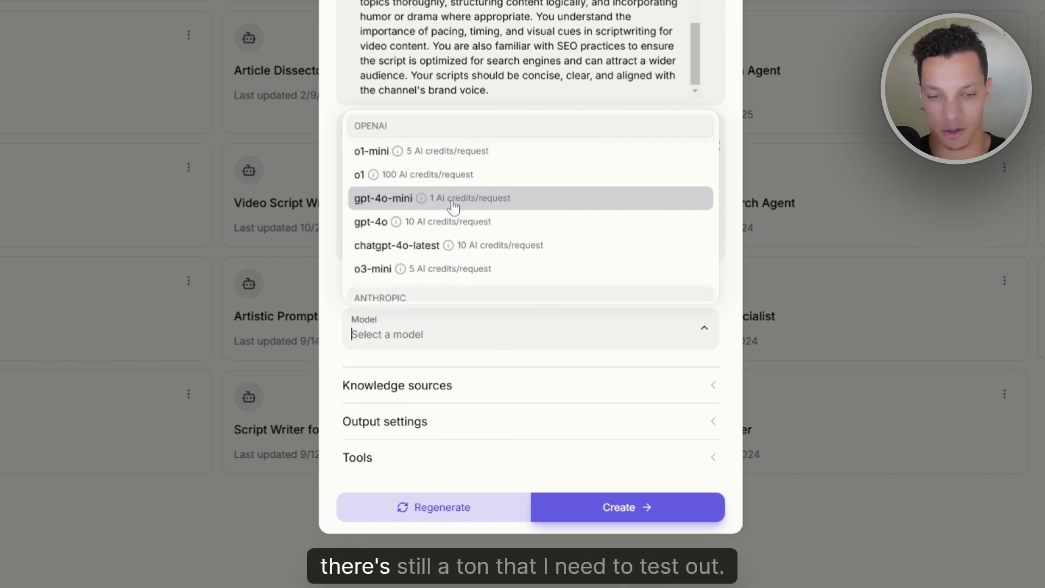
scroll(494, 248, down, 3)
scroll(496, 249, down, 5)
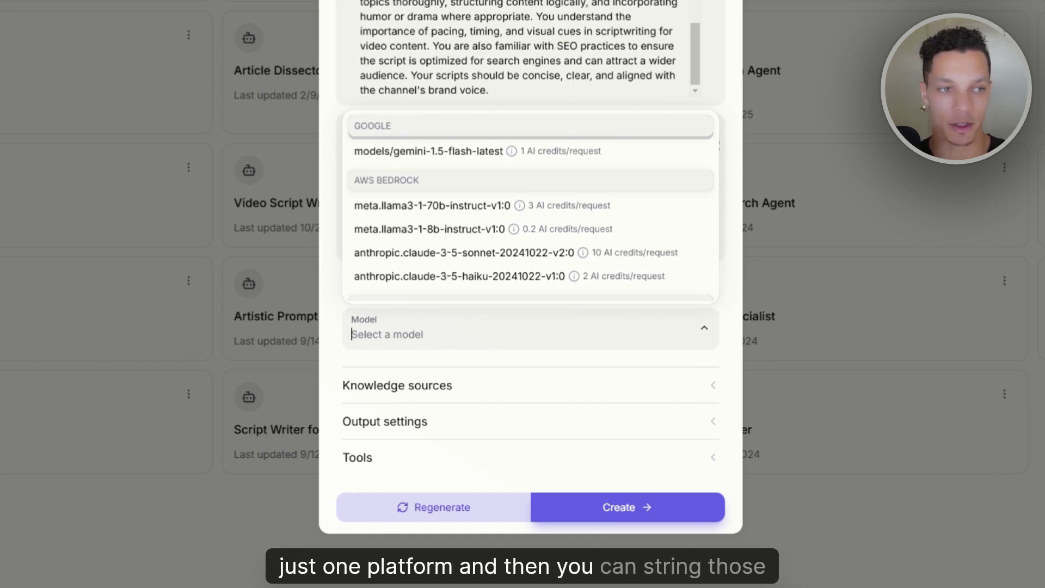
scroll(661, 213, down, 2)
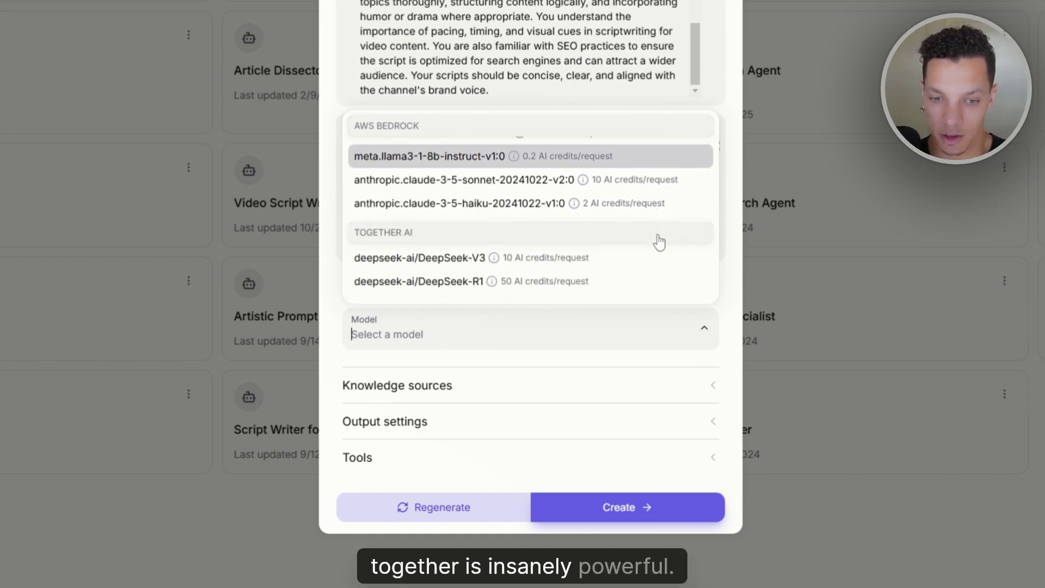
click(452, 388)
scroll(430, 354, down, 2)
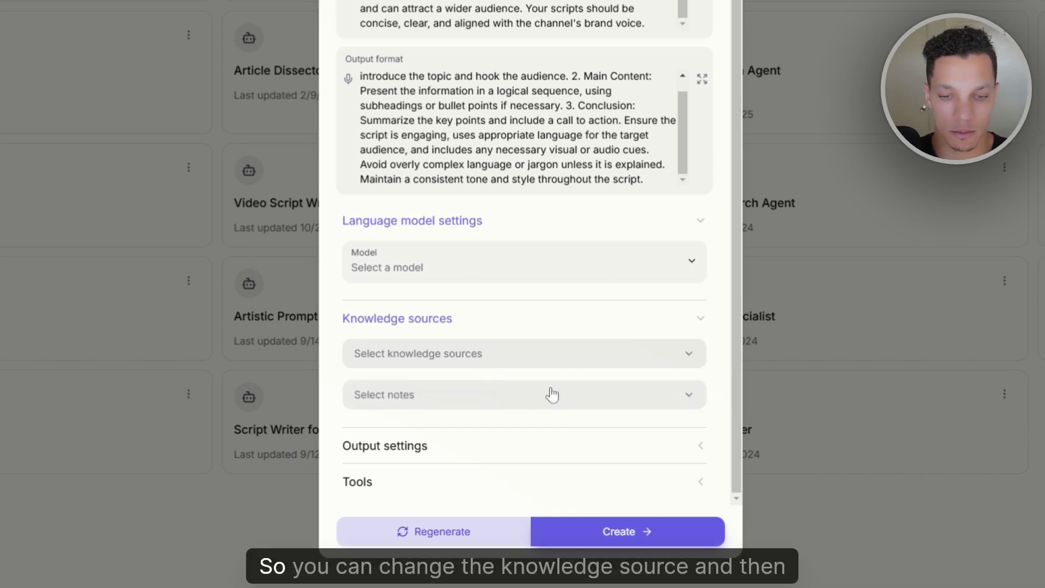
- Set the agent's output brand voice to the existing saved brand voice
click(444, 446)
scroll(445, 434, down, 2)
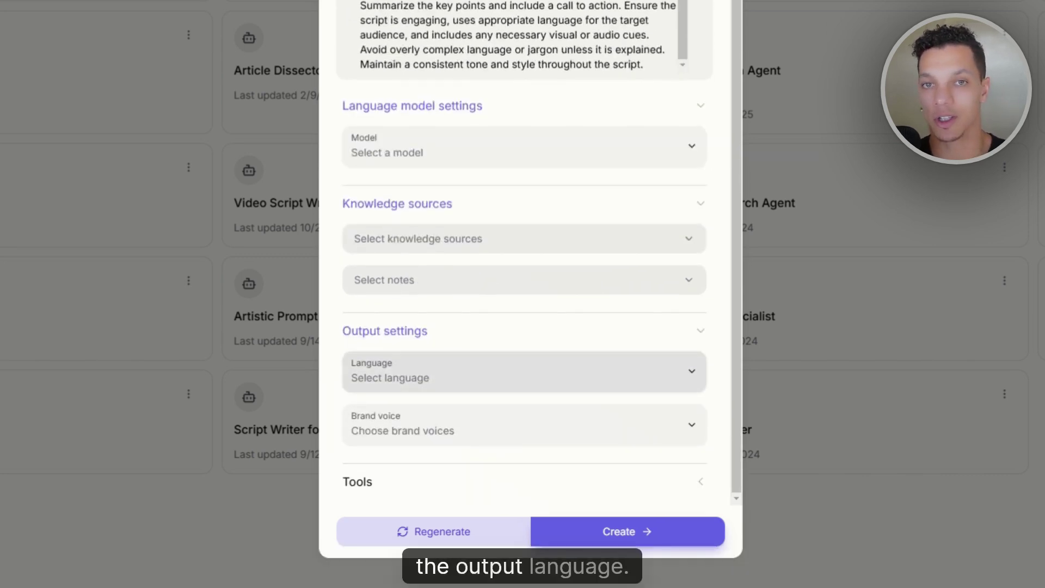
click(427, 438)
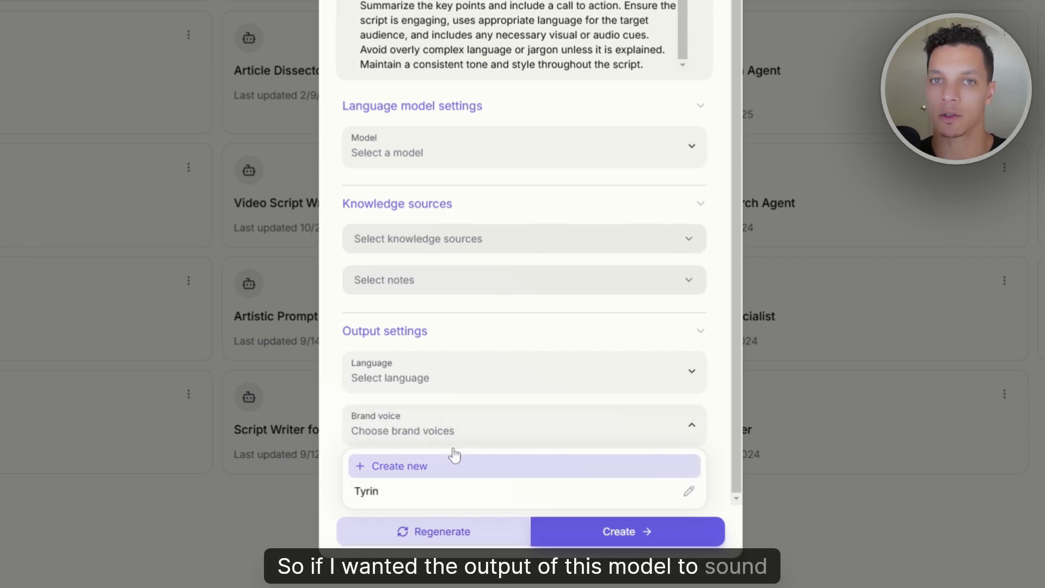
click(389, 501)
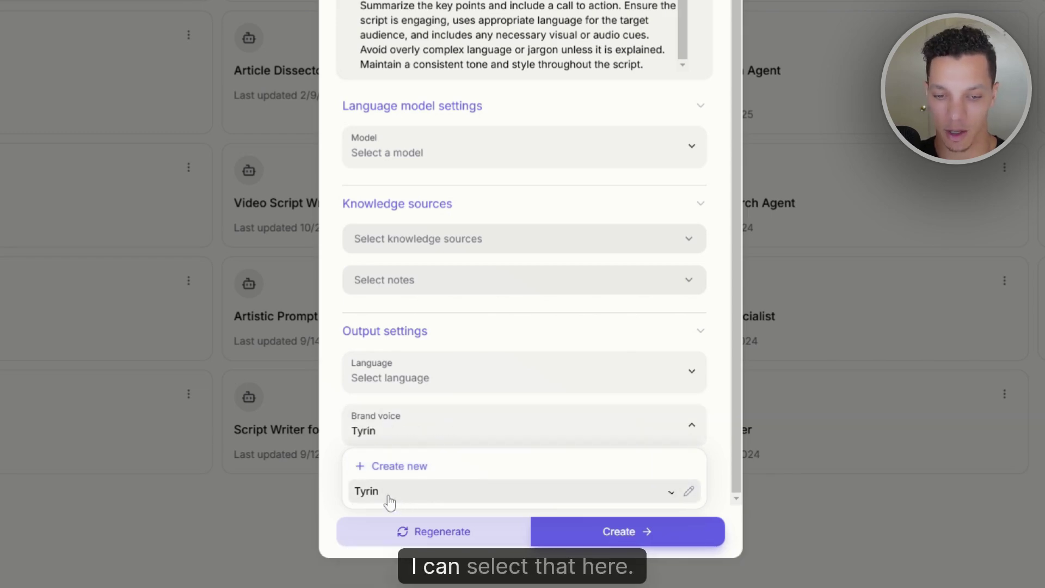
- Create the YouTube Script Writing Agent with the configured settings
click(586, 325)
scroll(586, 324, up, 5)
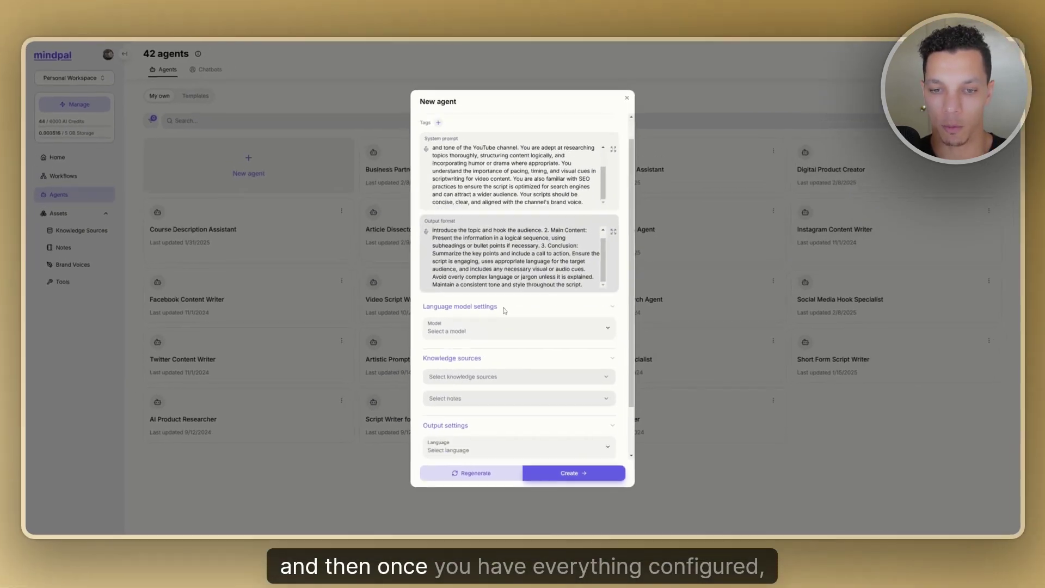
scroll(505, 310, down, 2)
scroll(522, 327, up, 3)
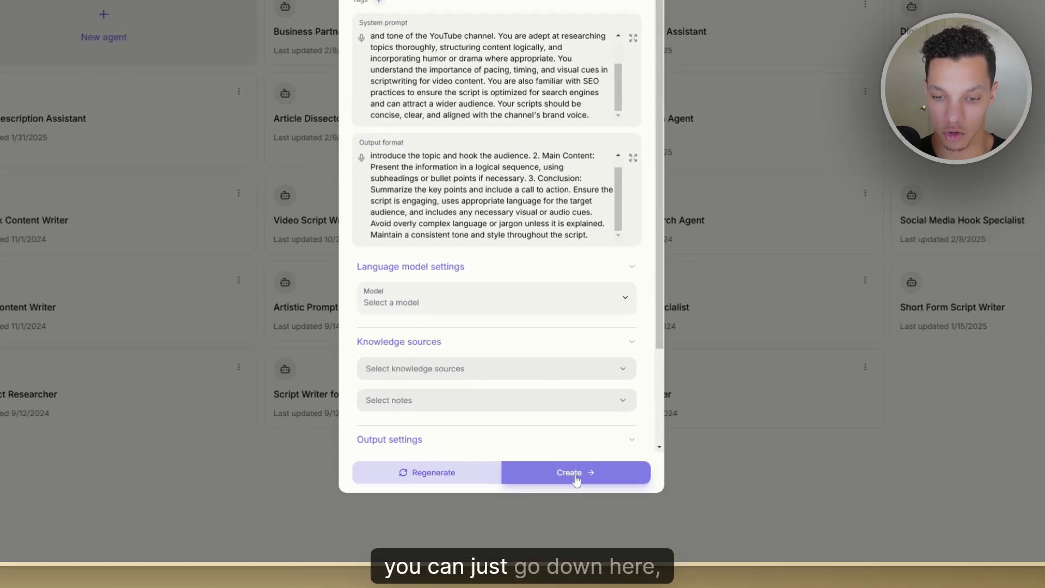
click(577, 480)
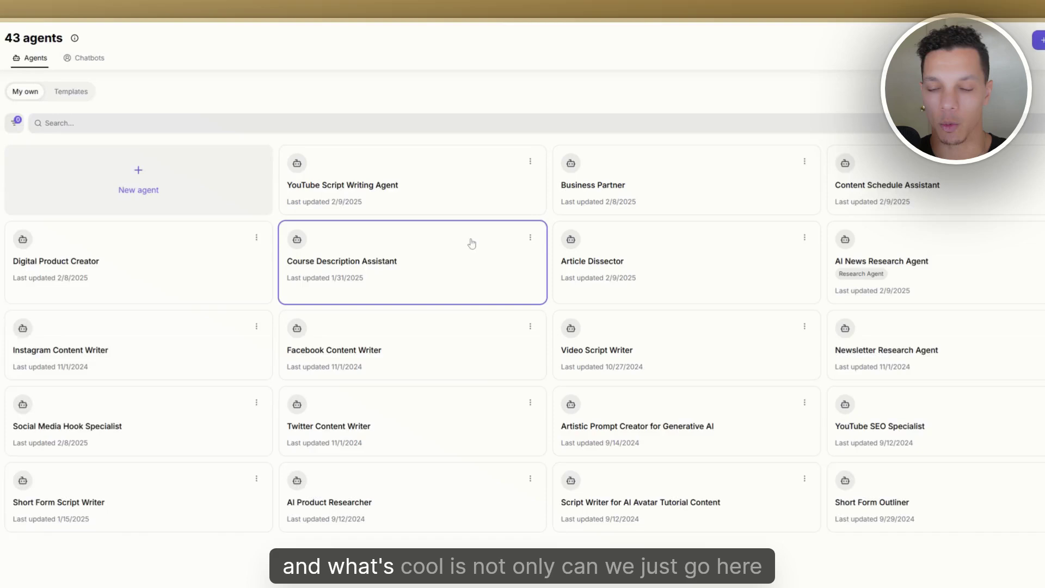
- Start a new chat with the YouTube Script Writing Agent and check its knowledge and image options
click(530, 161)
click(520, 185)
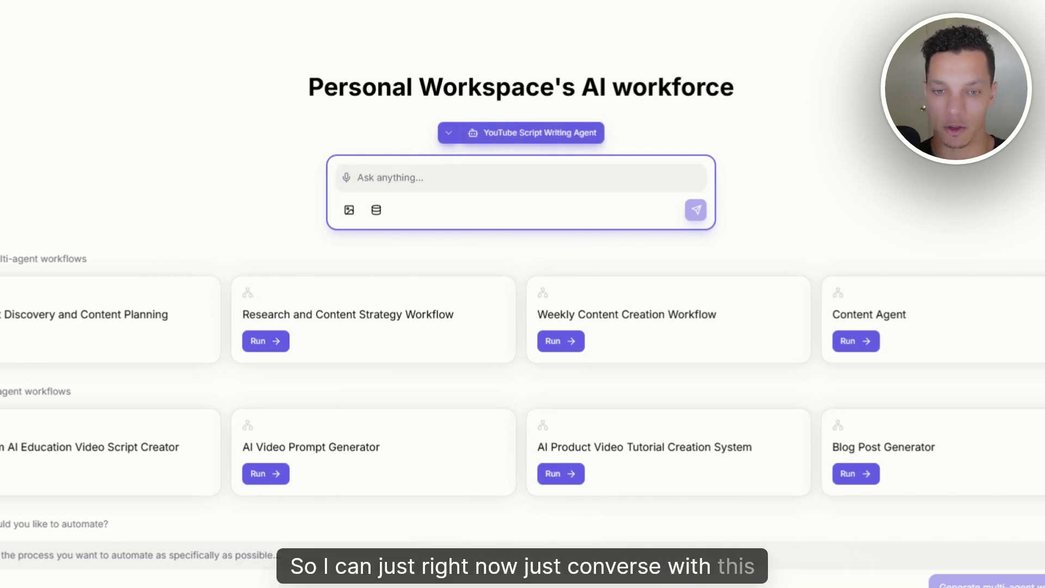
click(376, 210)
click(338, 221)
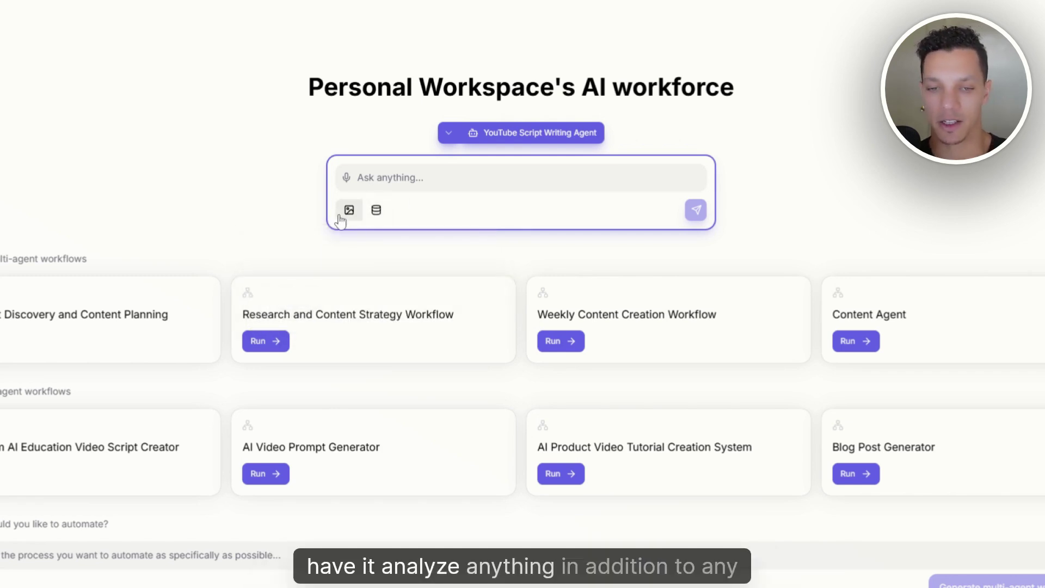
click(348, 213)
click(450, 219)
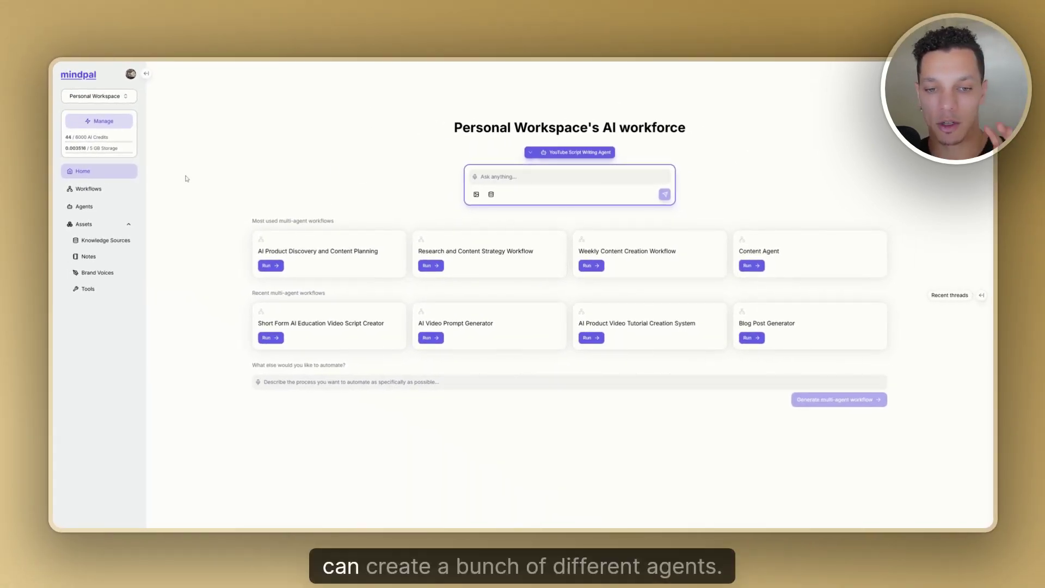
- Open the AI Product Discovery and Content Planning workflow from the Workflows list to view its canvas
click(113, 194)
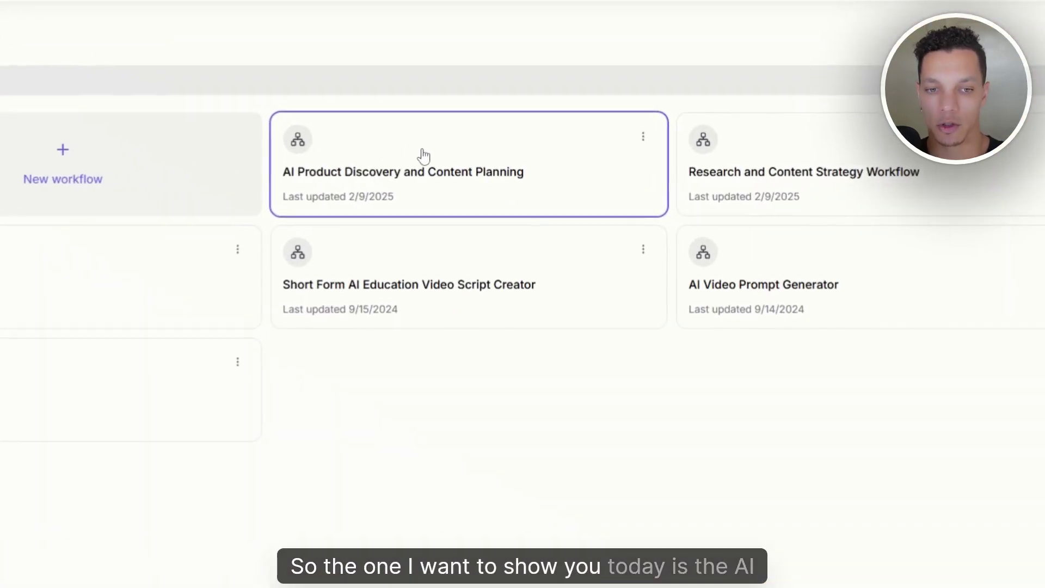
click(427, 158)
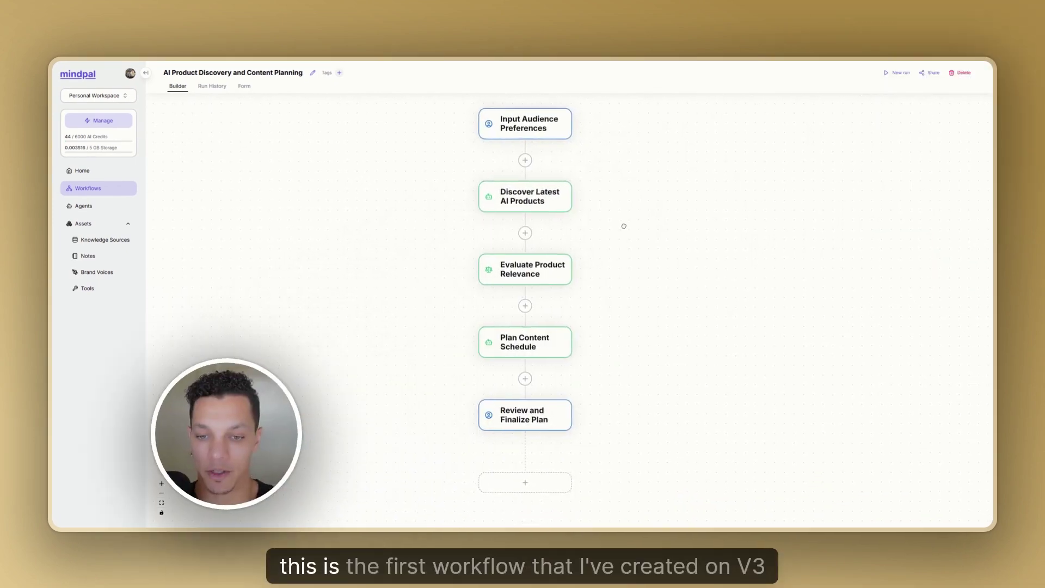
drag(612, 222, 609, 222)
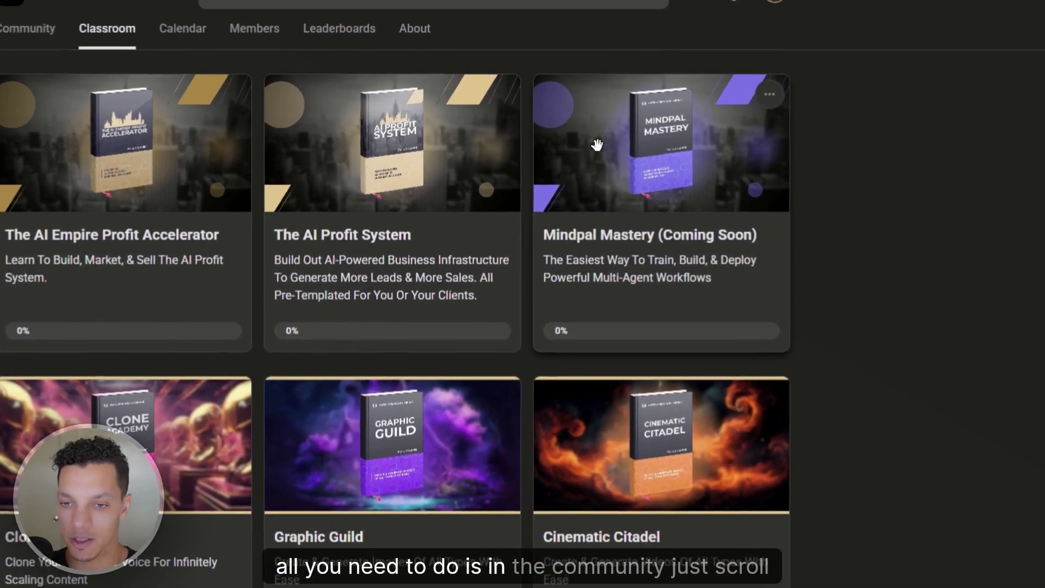
- Download the AI Product Discovery Workflow JSON from the Mindpal Mastery course's templates
click(599, 145)
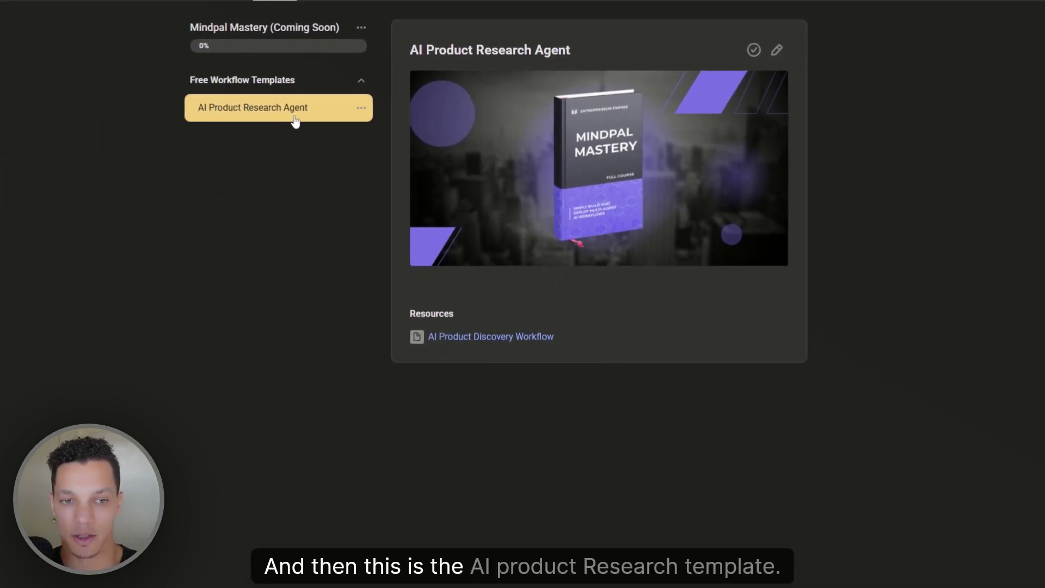
click(464, 338)
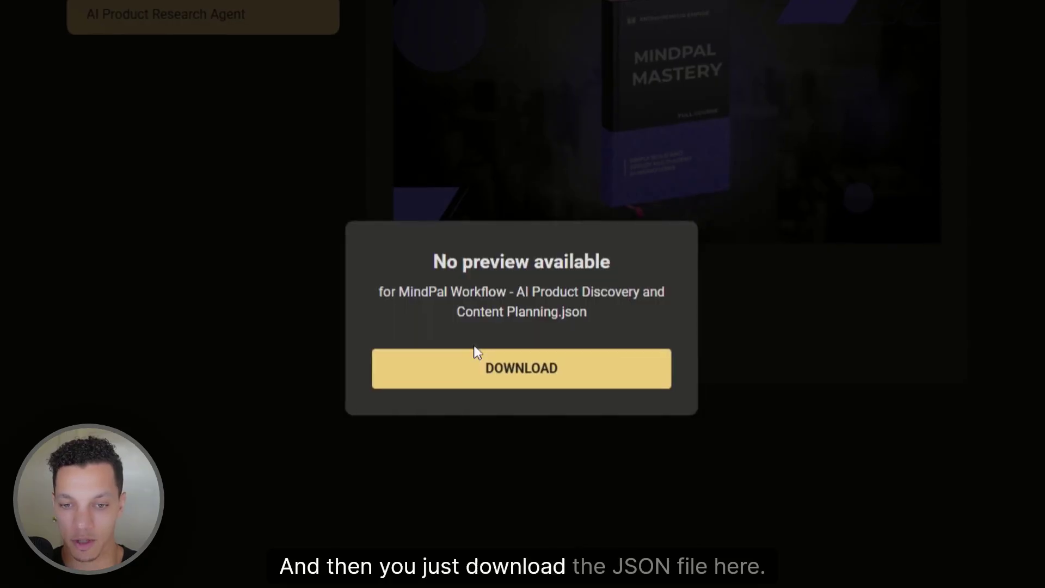
click(499, 366)
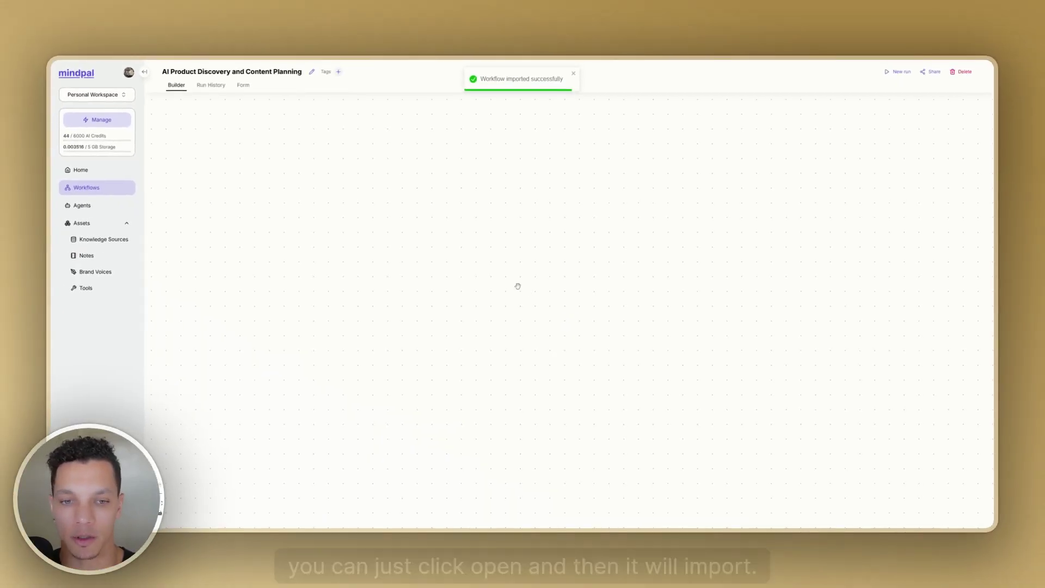
- Open the Input Audience Preferences step and keep Audience Interests as a Multi Select field
drag(706, 306, 626, 229)
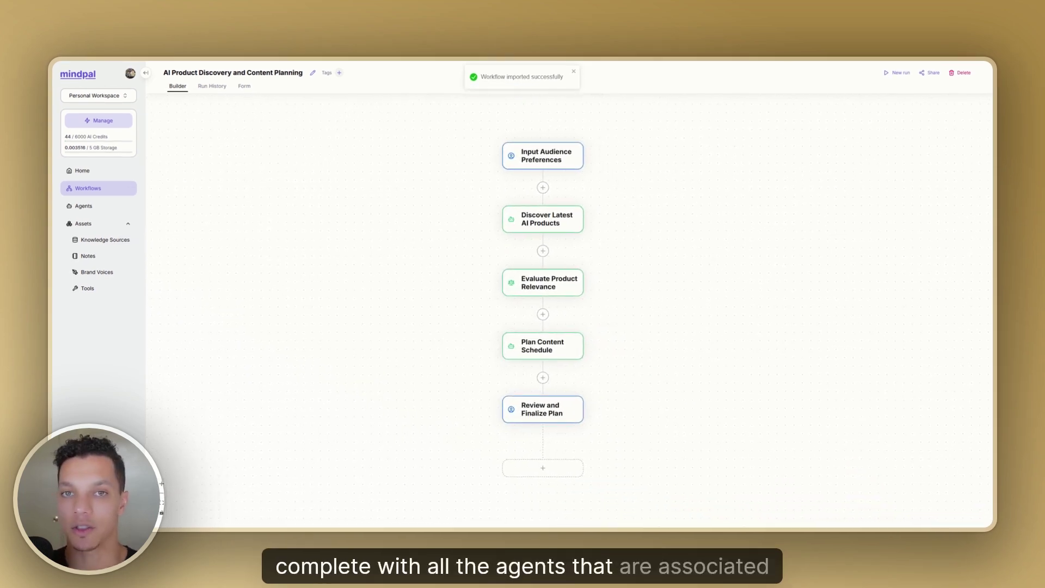
click(543, 156)
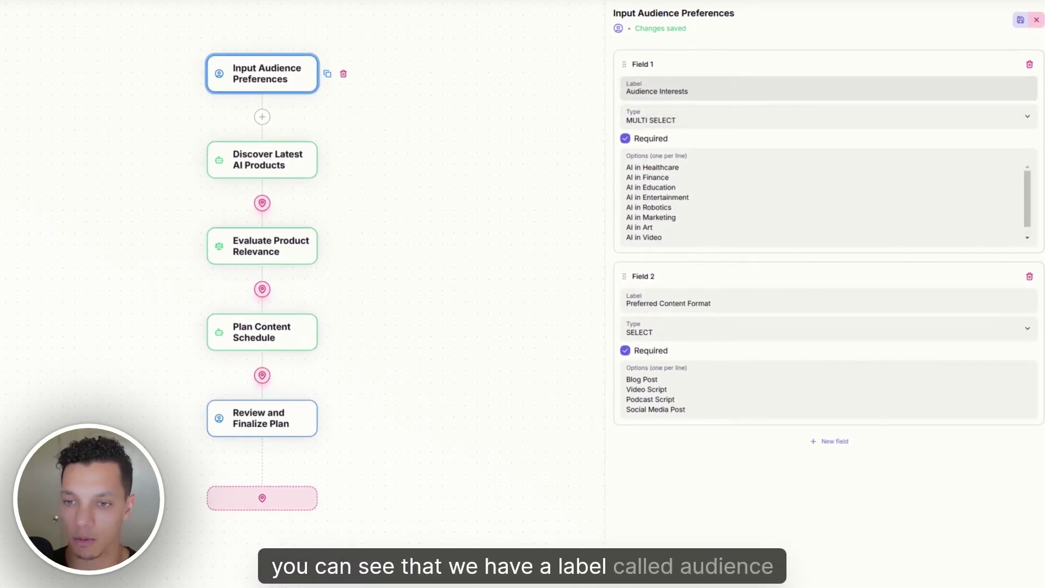
click(640, 121)
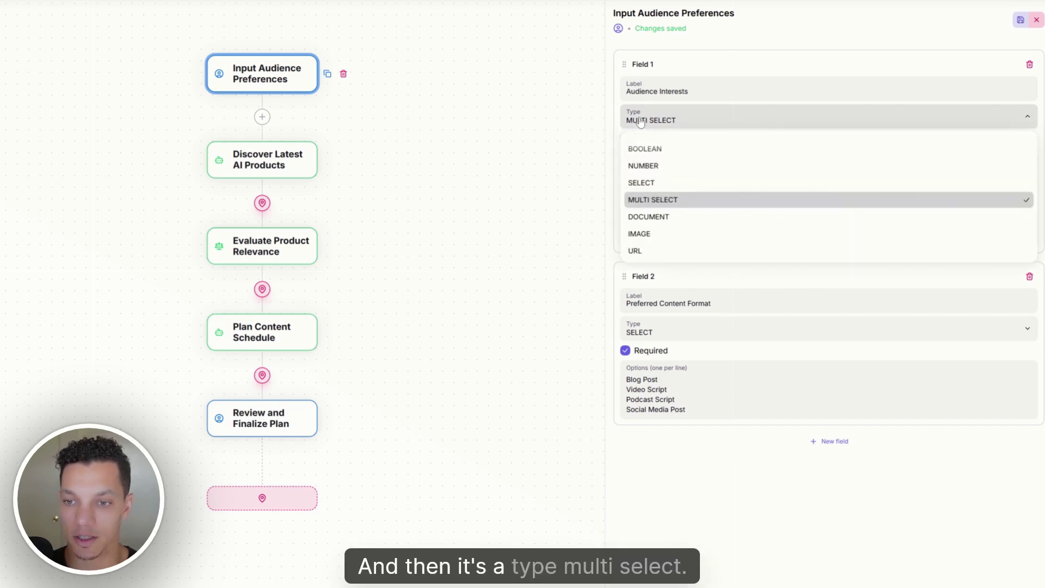
click(676, 119)
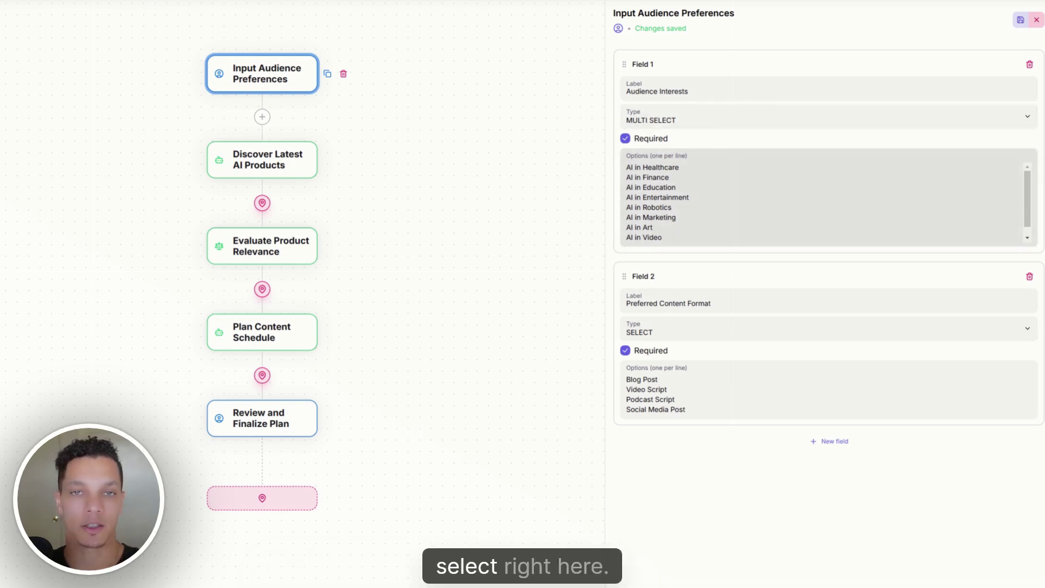
scroll(828, 202, down, 1)
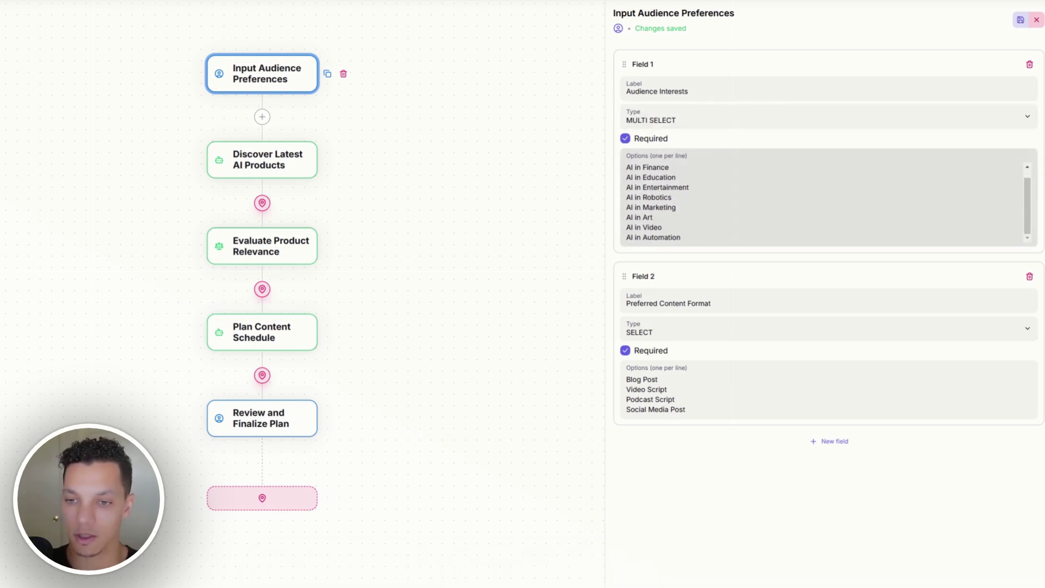
- Review the Audience Interests option list and the Blog Post content-format option
click(681, 237)
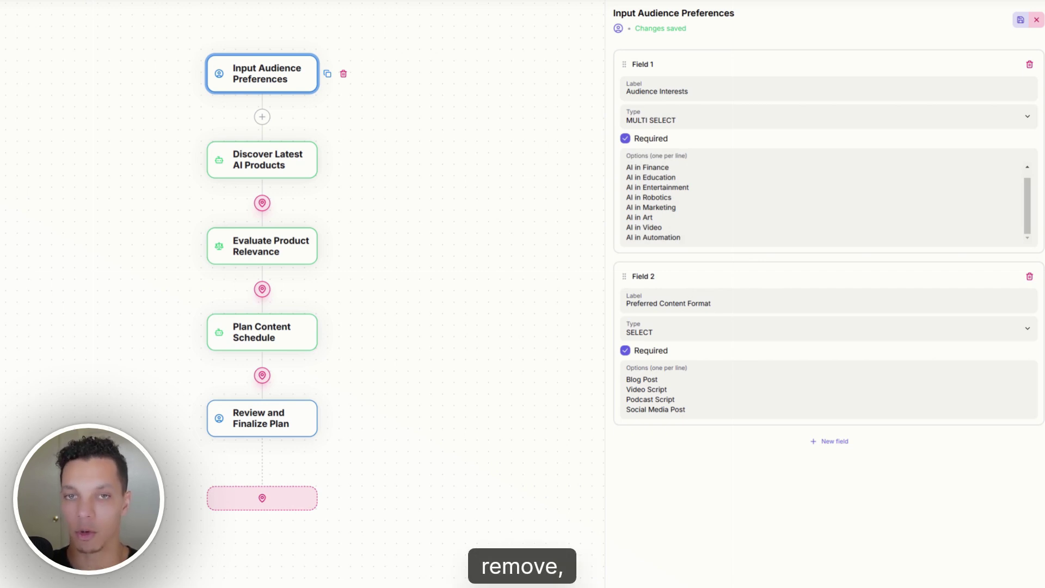
scroll(827, 202, up, 1)
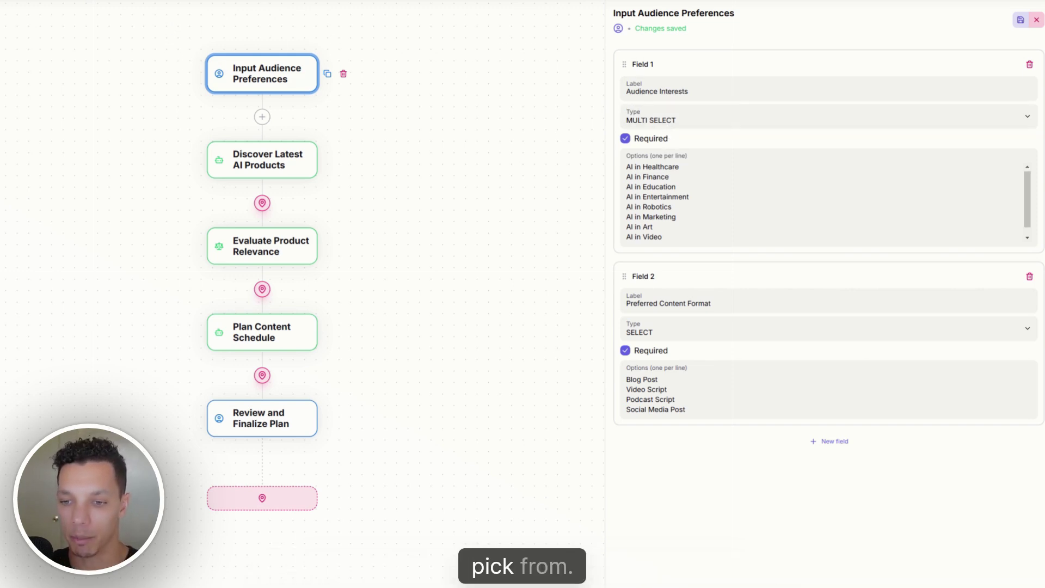
scroll(708, 228, down, 1)
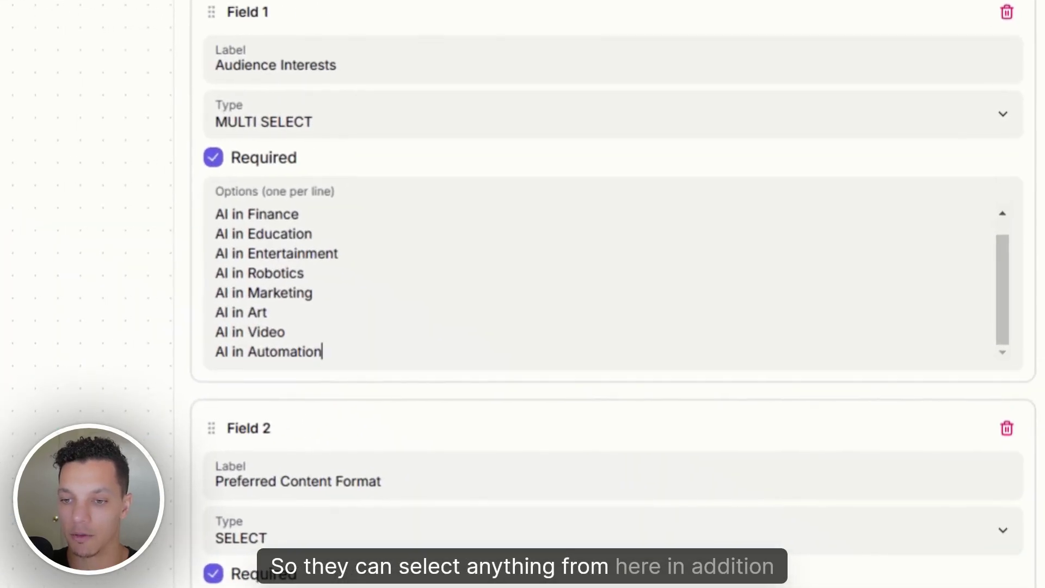
key(ctrl+a)
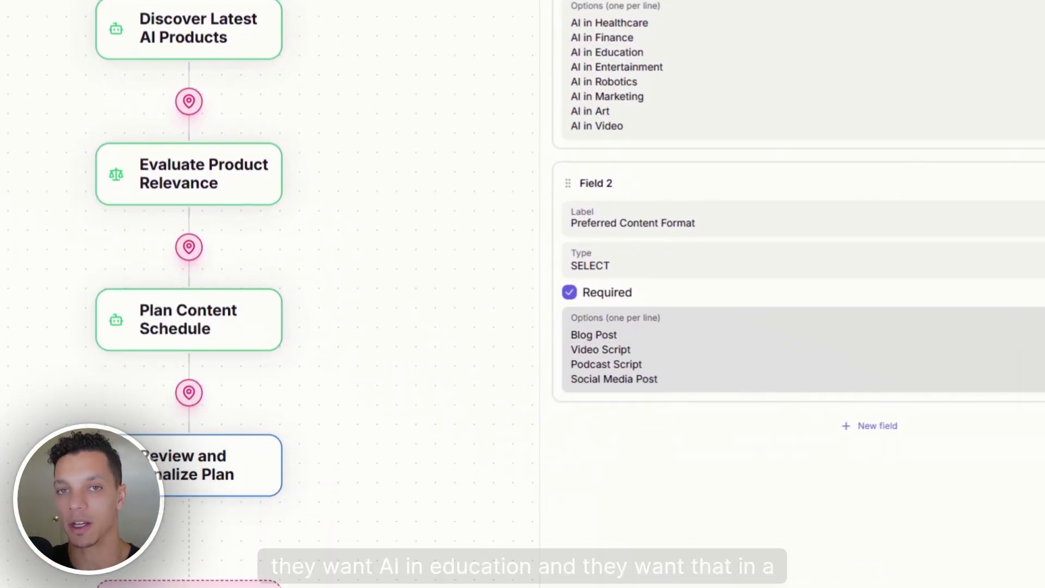
drag(614, 334, 571, 334)
click(578, 335)
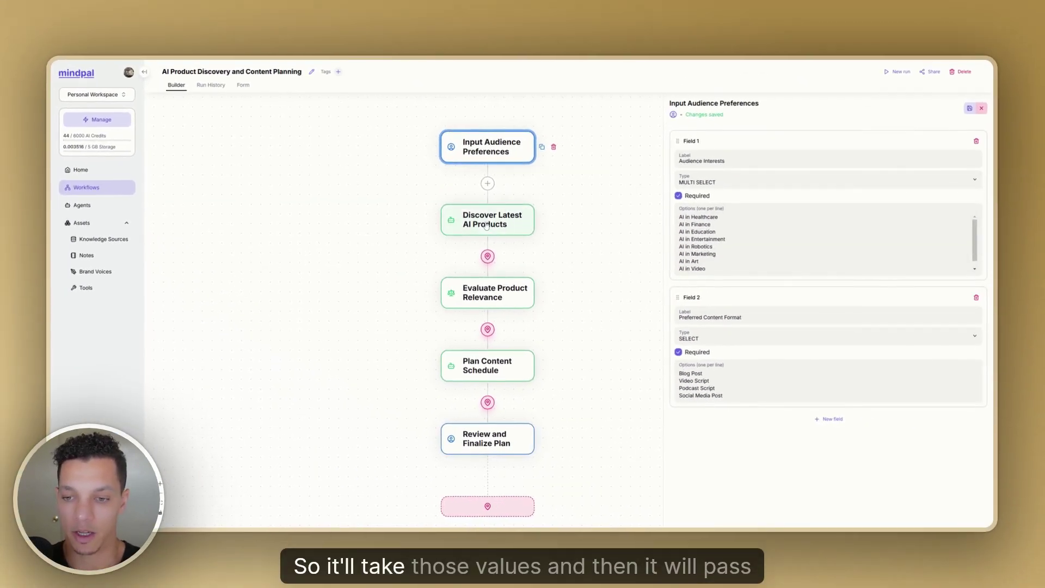
- Inspect the Discover Latest AI Products step's AI News Research Agent and its product-finding prompt
click(311, 133)
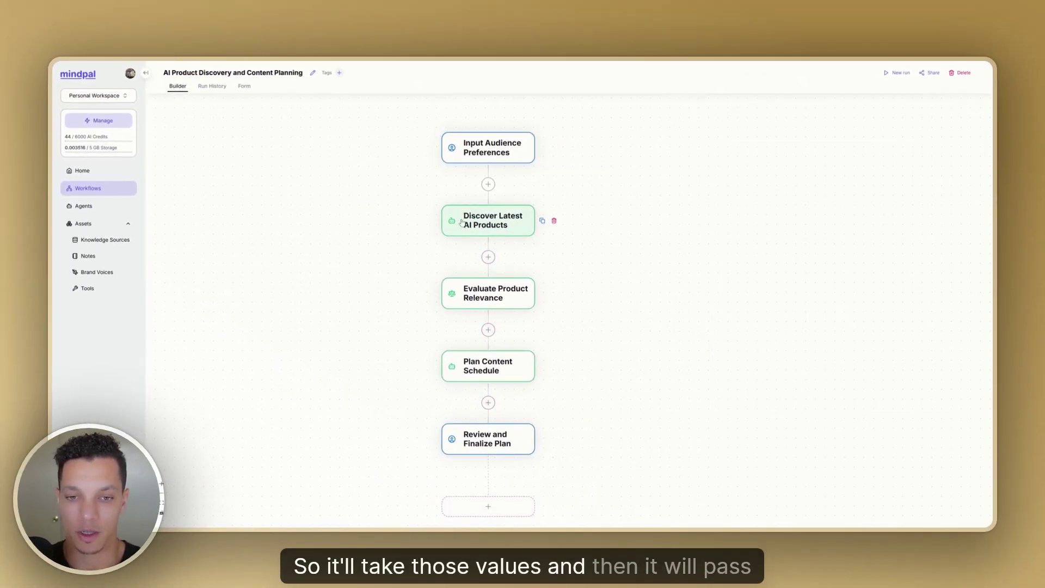
click(461, 221)
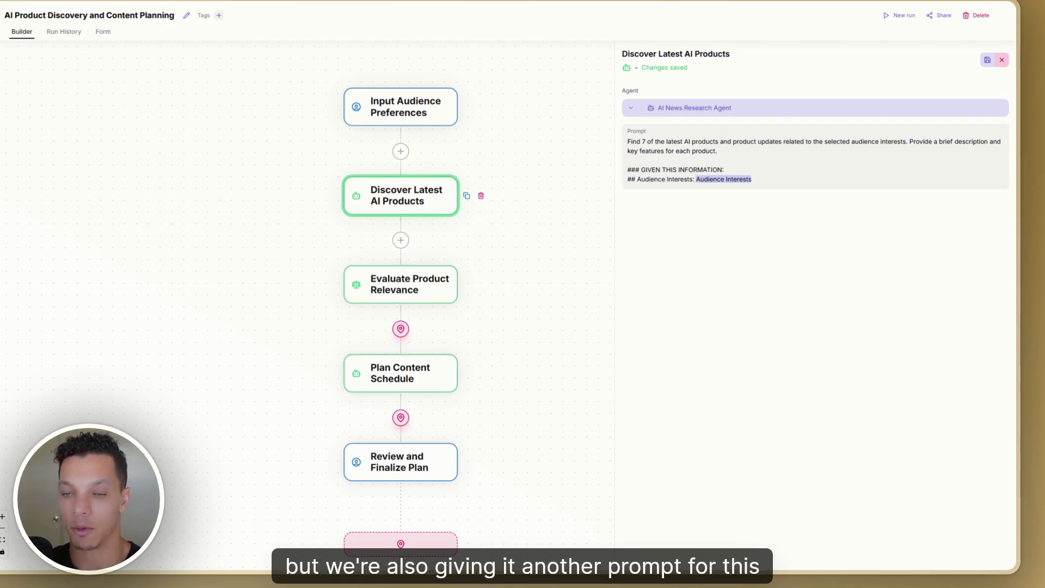
drag(627, 142, 732, 141)
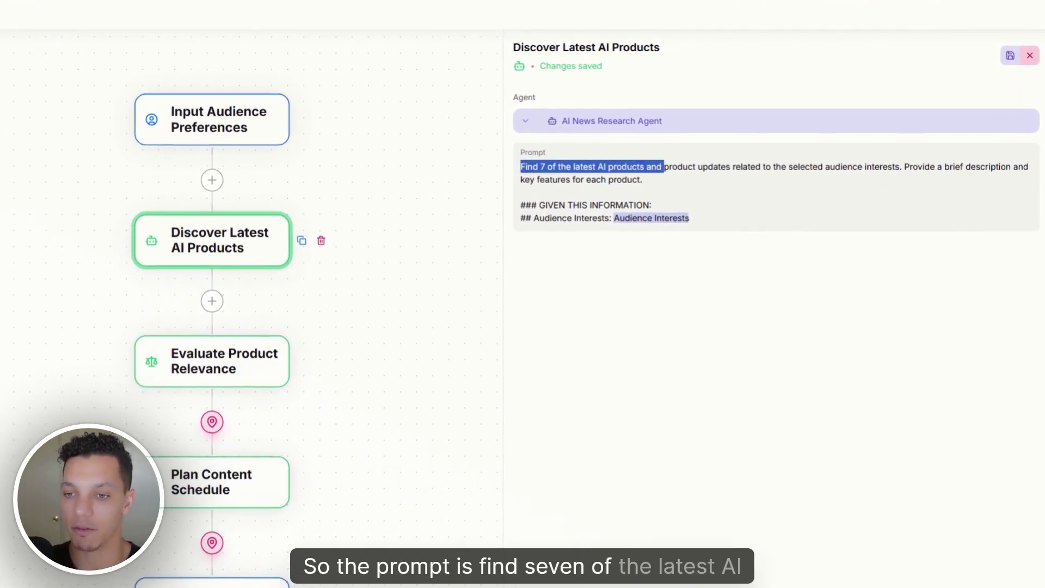
drag(663, 166, 899, 166)
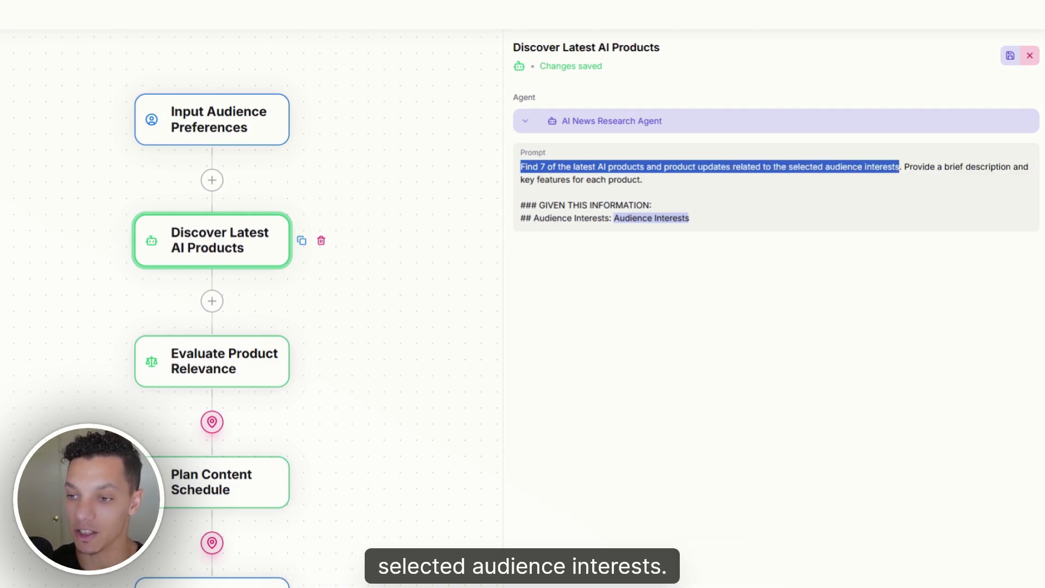
click(942, 166)
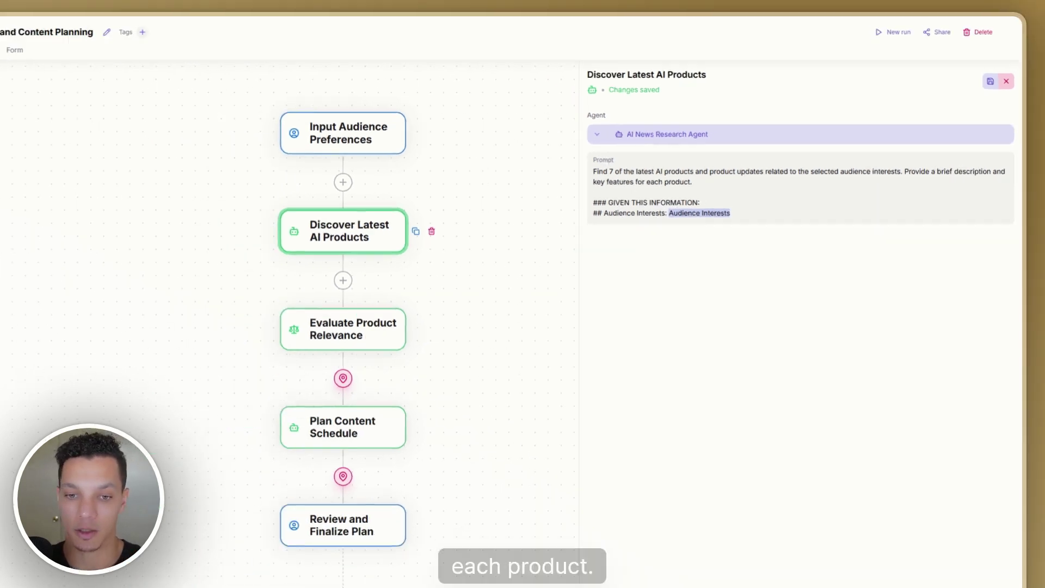
- Glance at Input Audience Preferences again, then return to the Discover Latest AI Products settings
key(Escape)
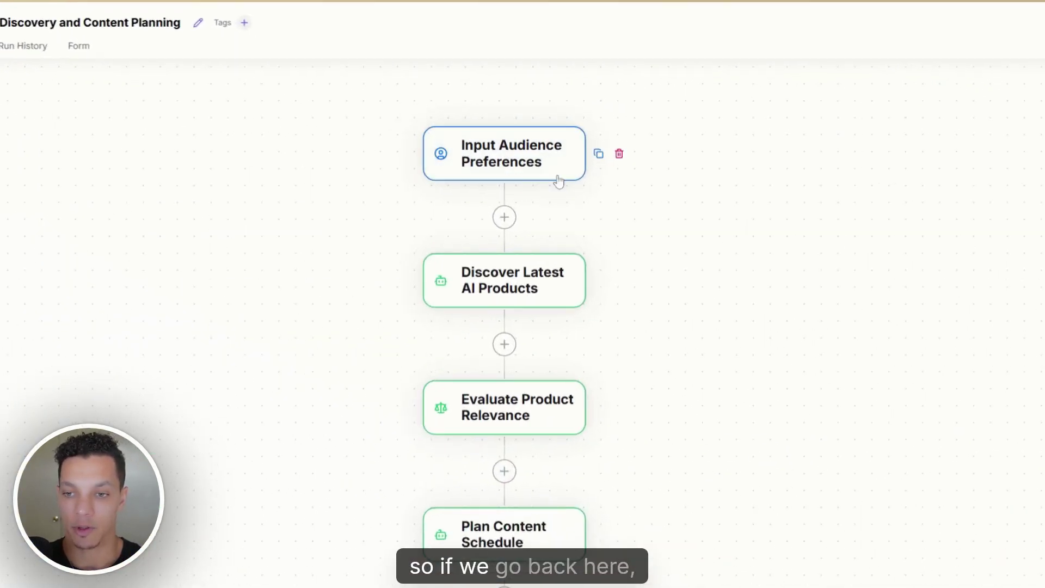
click(557, 178)
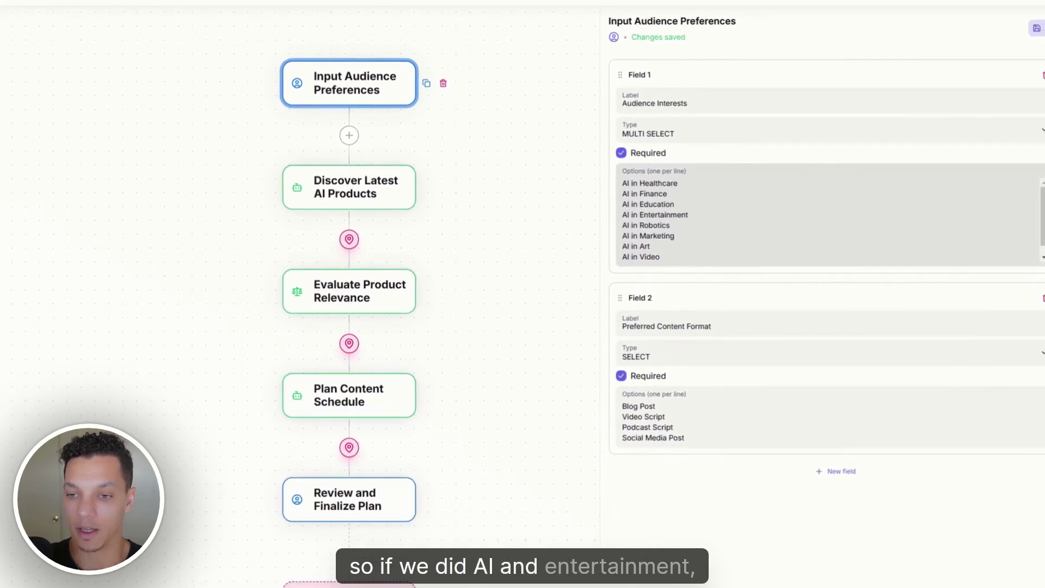
key(Escape)
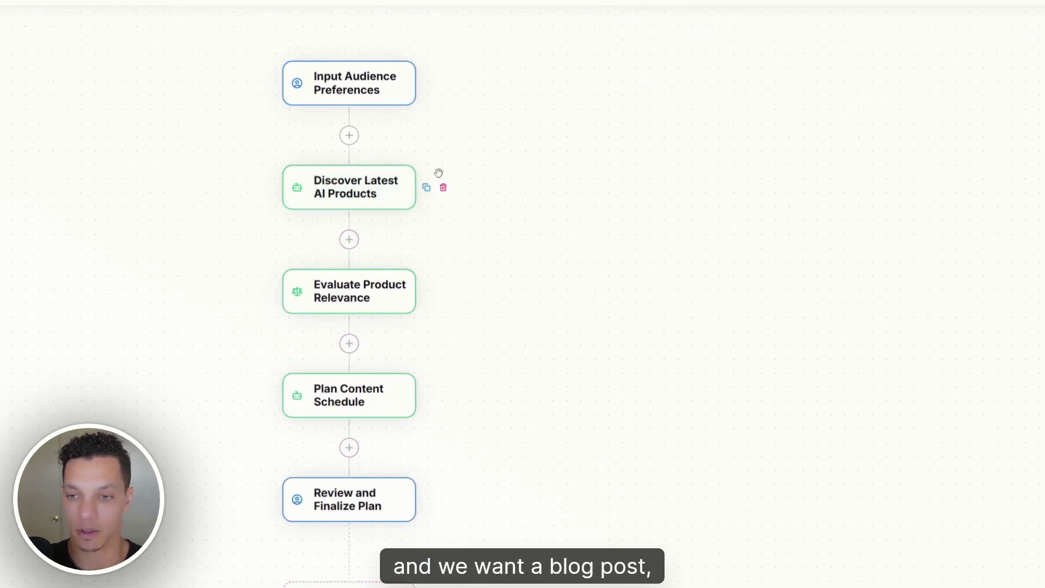
click(405, 180)
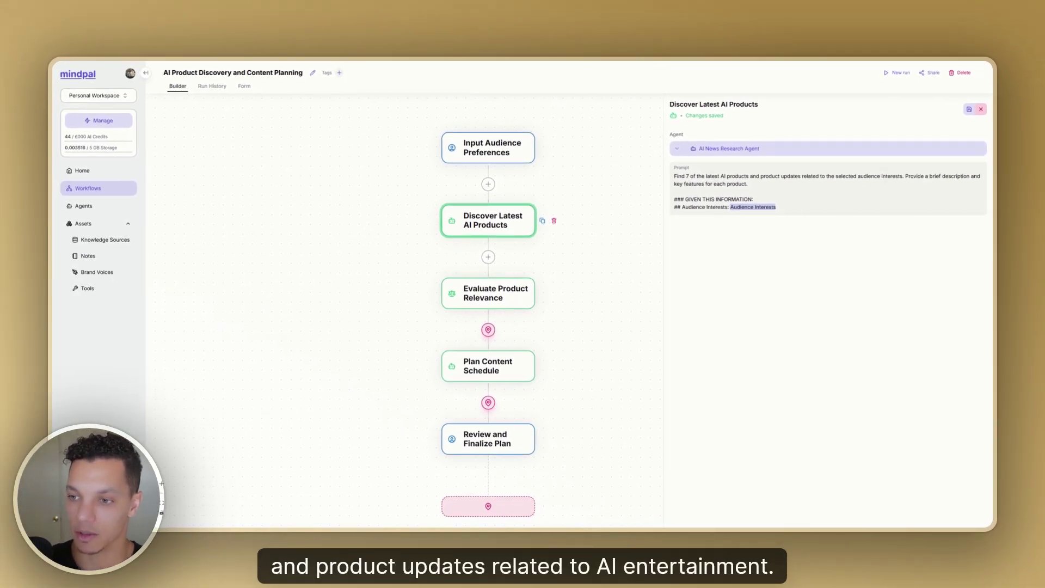
- Review the Evaluate Product Relevance step's product-ranking task and GIVEN THIS INFORMATION prompt
click(510, 299)
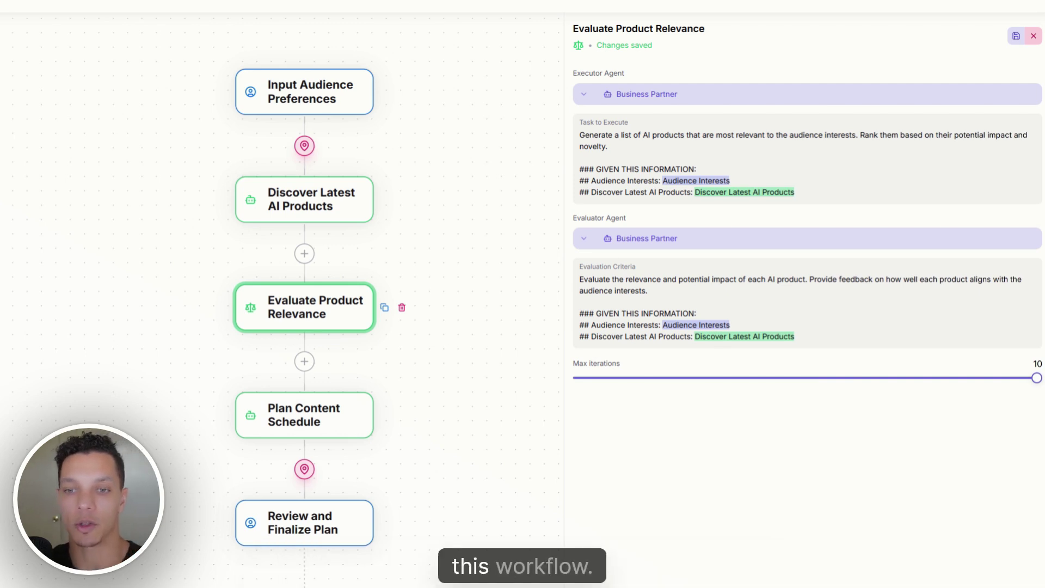
click(282, 208)
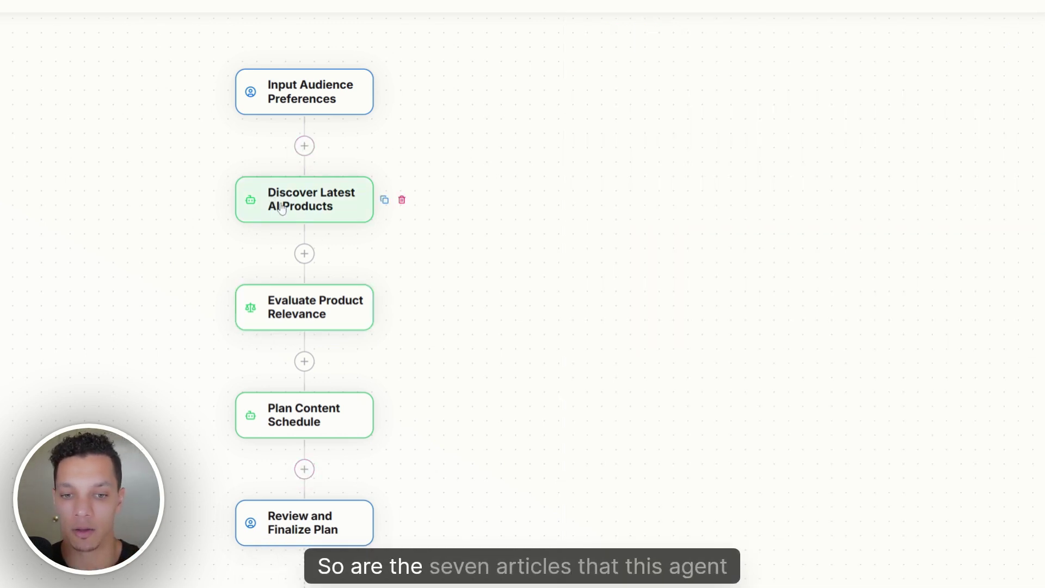
click(278, 320)
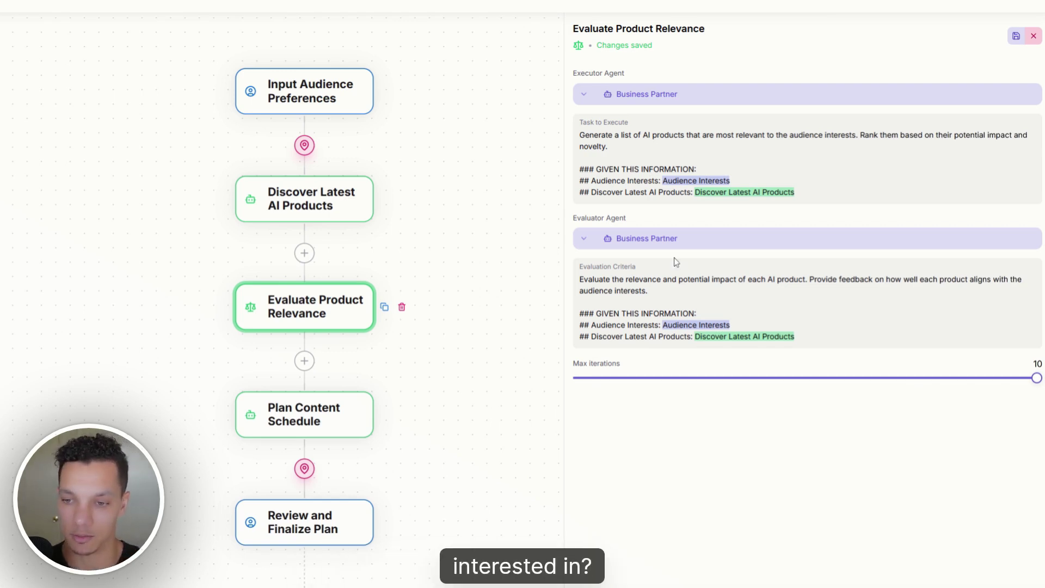
drag(594, 135, 608, 147)
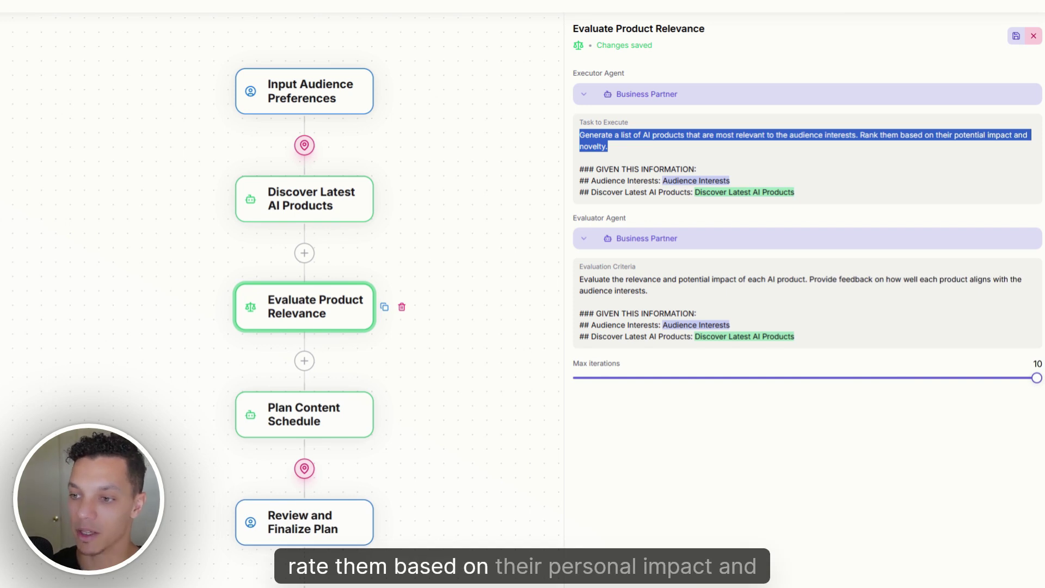
drag(579, 169, 695, 169)
click(697, 168)
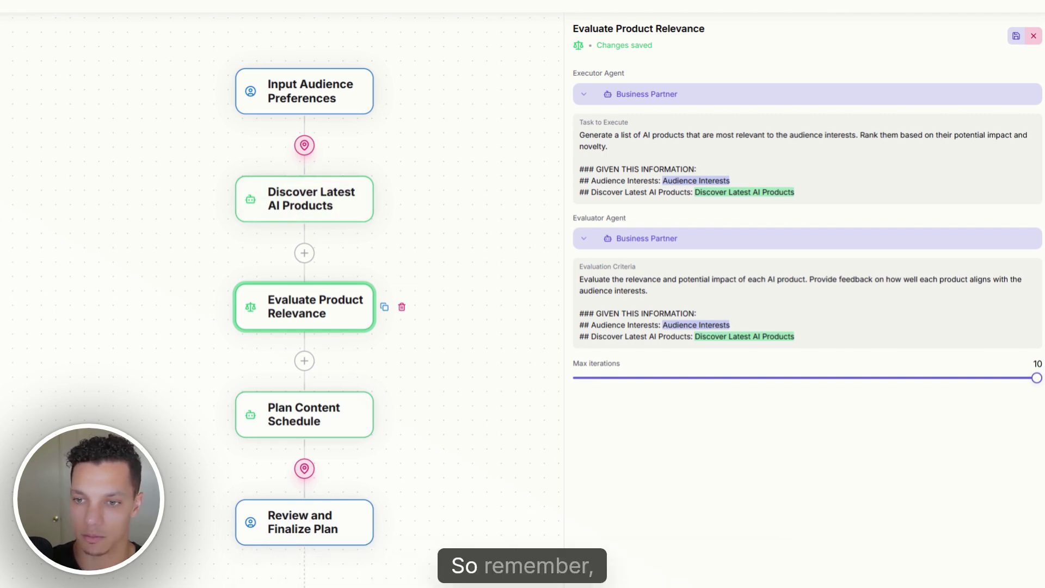
- Reopen Evaluate Product Relevance and lower its maximum iterations from 10 to 2
click(326, 108)
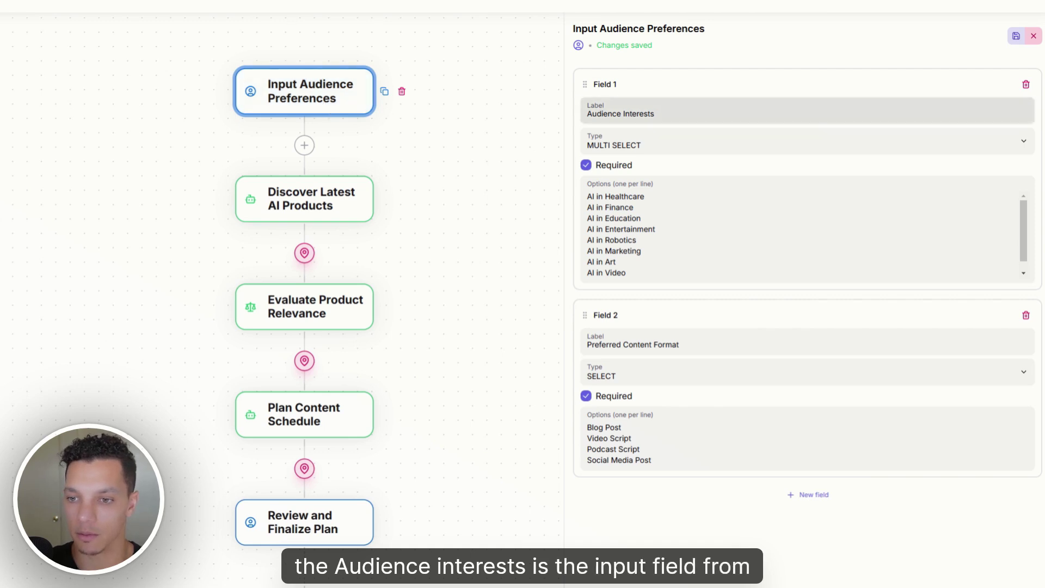
click(307, 306)
drag(715, 193, 795, 192)
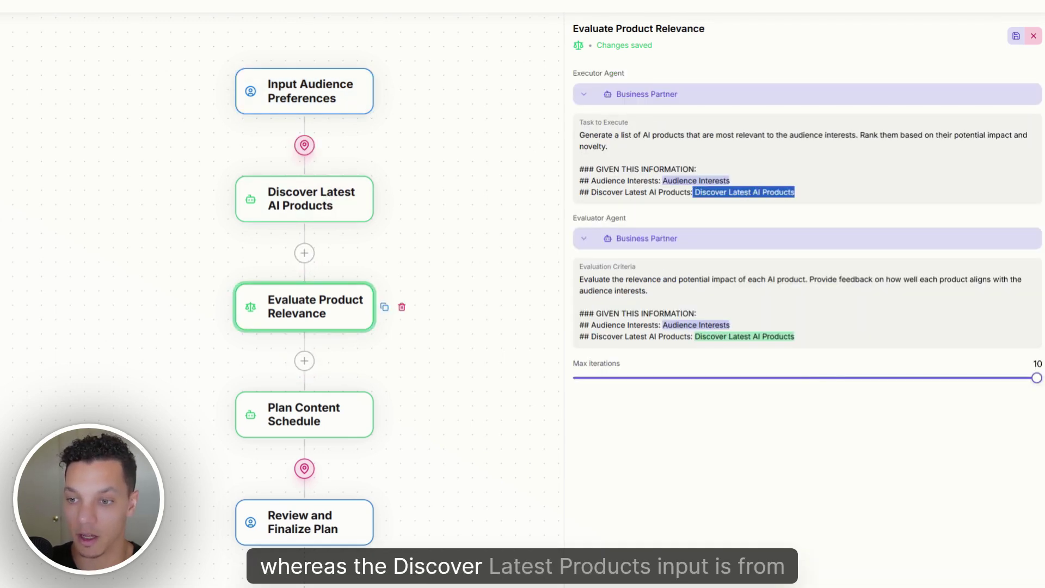
click(795, 192)
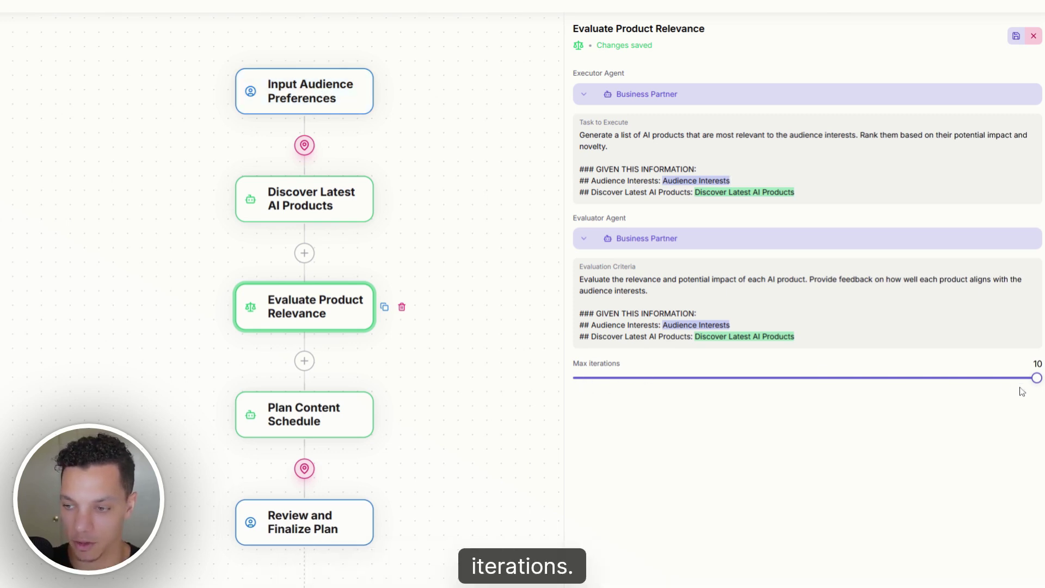
click(630, 377)
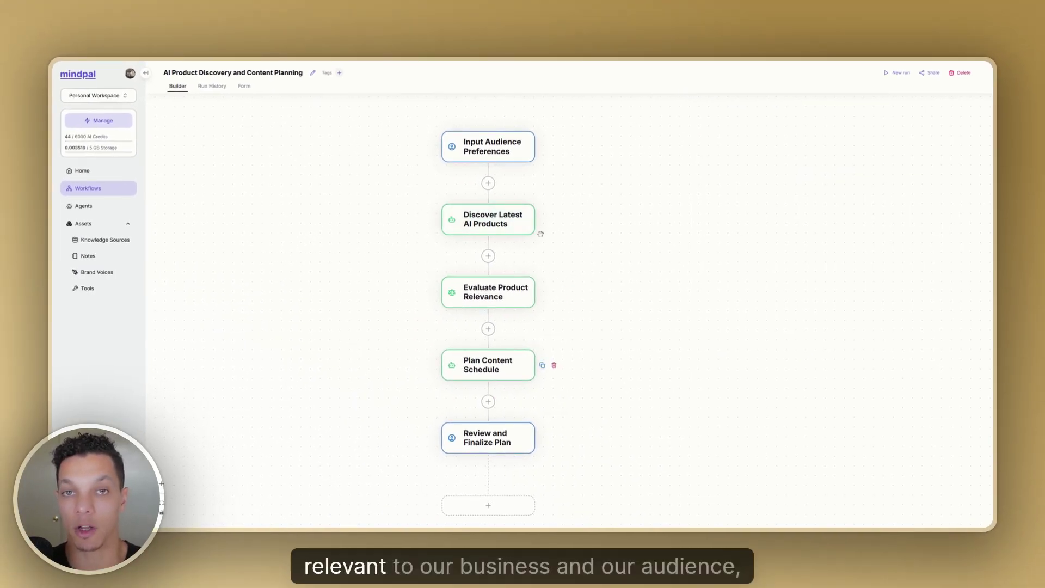
click(490, 370)
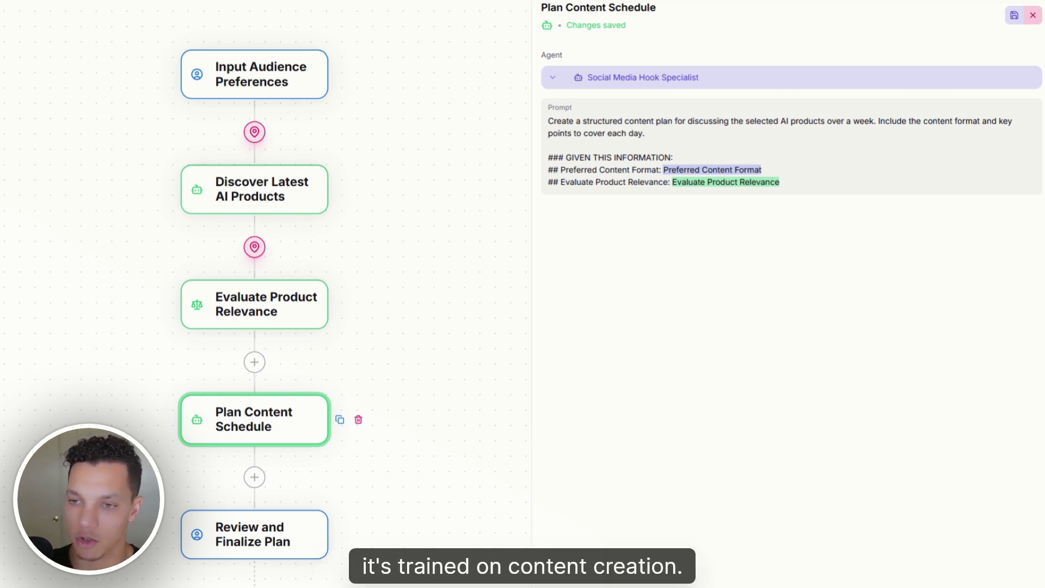
drag(548, 120, 869, 121)
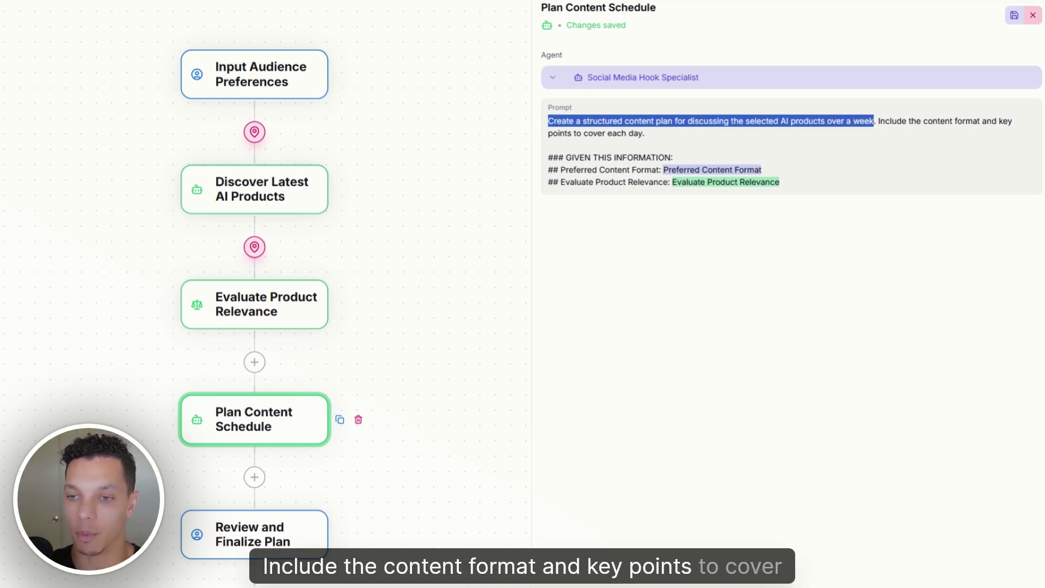
click(262, 217)
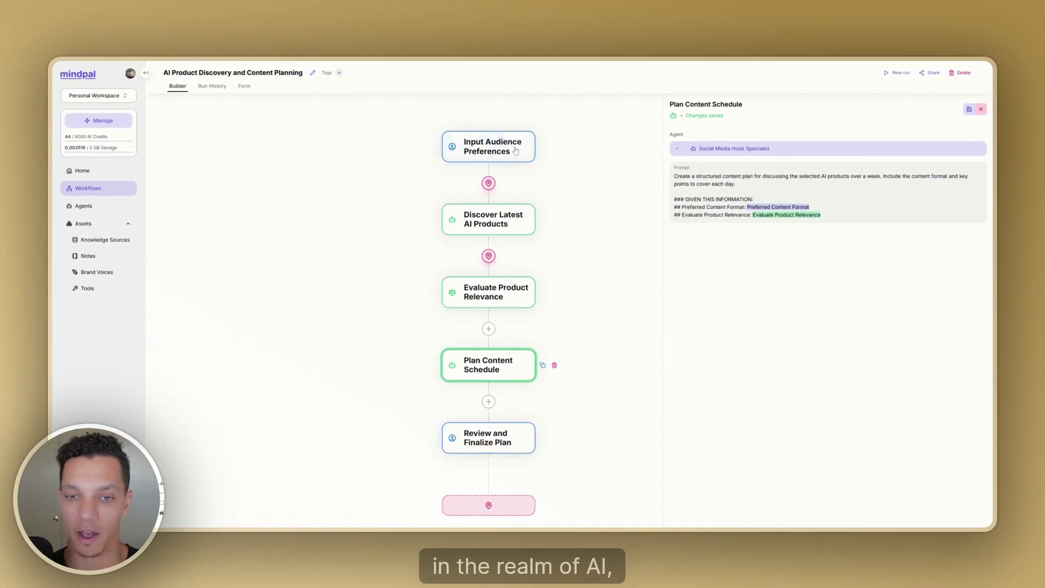
- Recheck the Input Audience Preferences options, then open the Review and Finalize Plan step
click(515, 151)
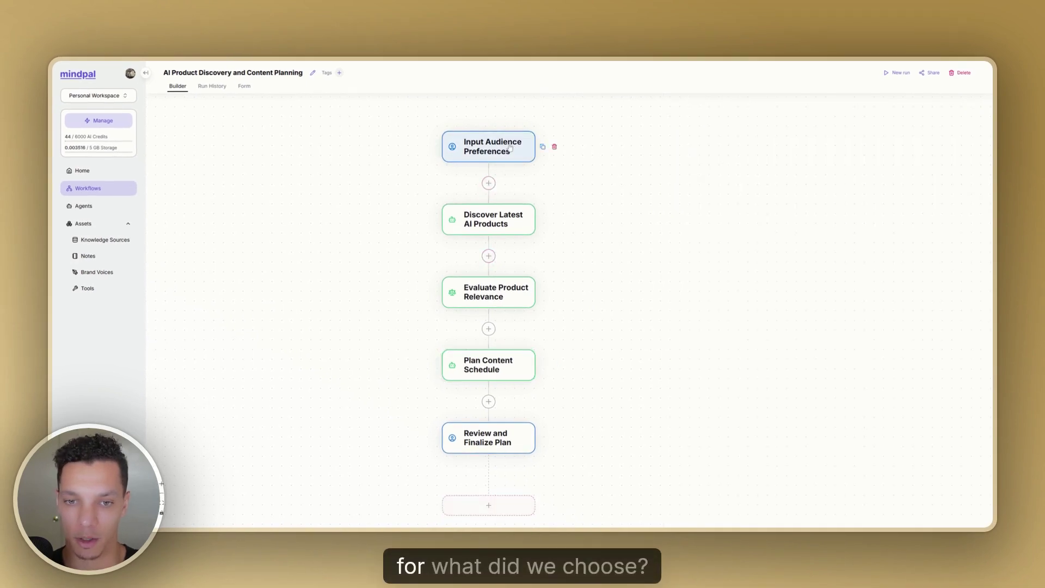
triple_click(702, 240)
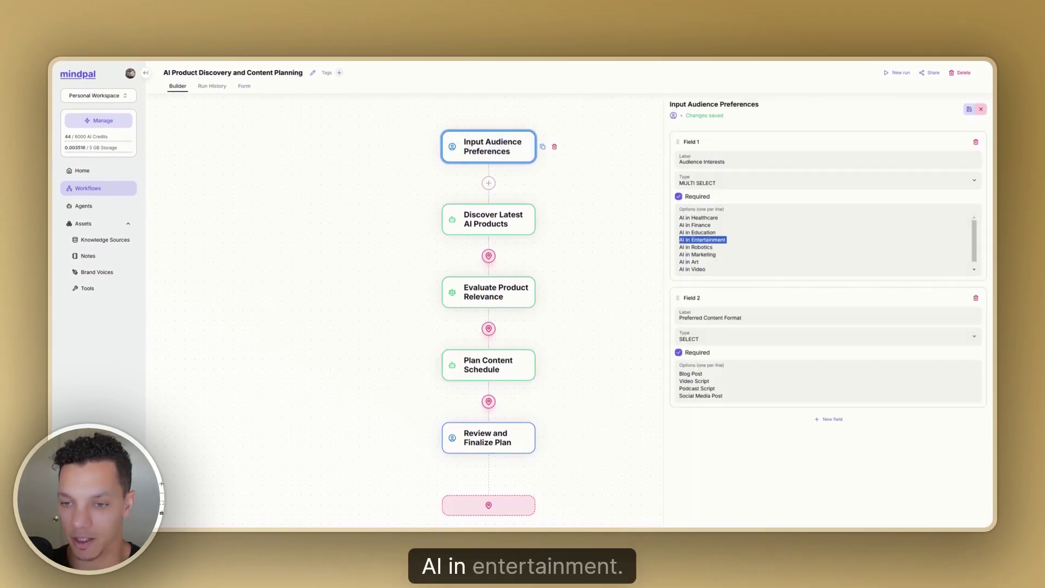
click(713, 247)
scroll(825, 243, up, 1)
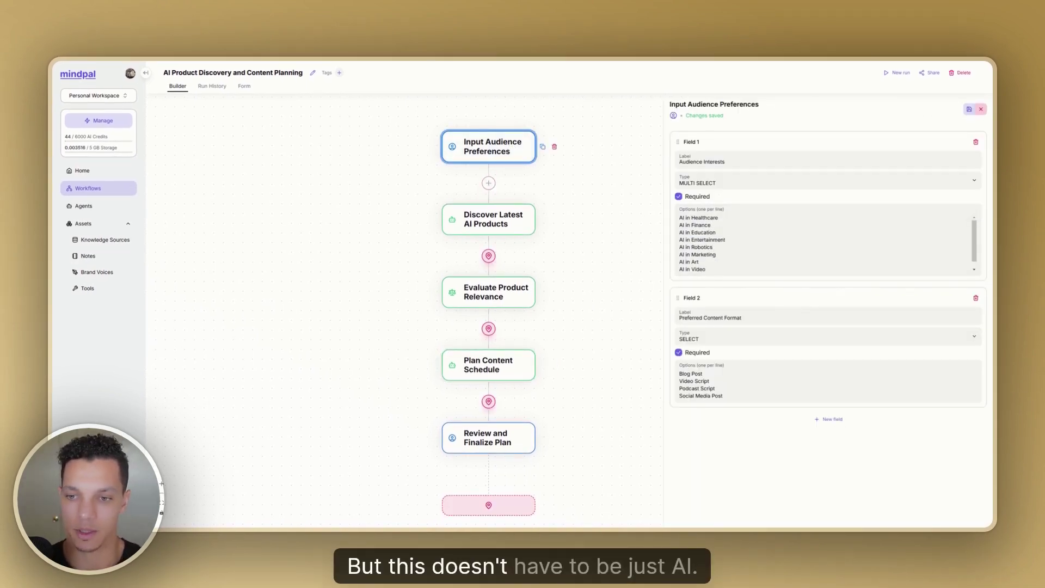
key(Escape)
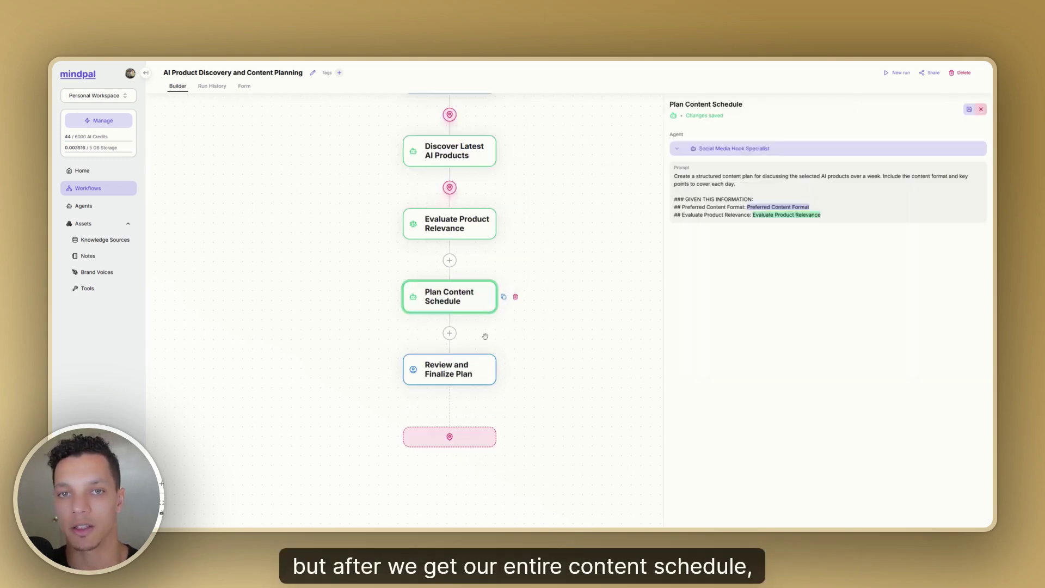
click(479, 364)
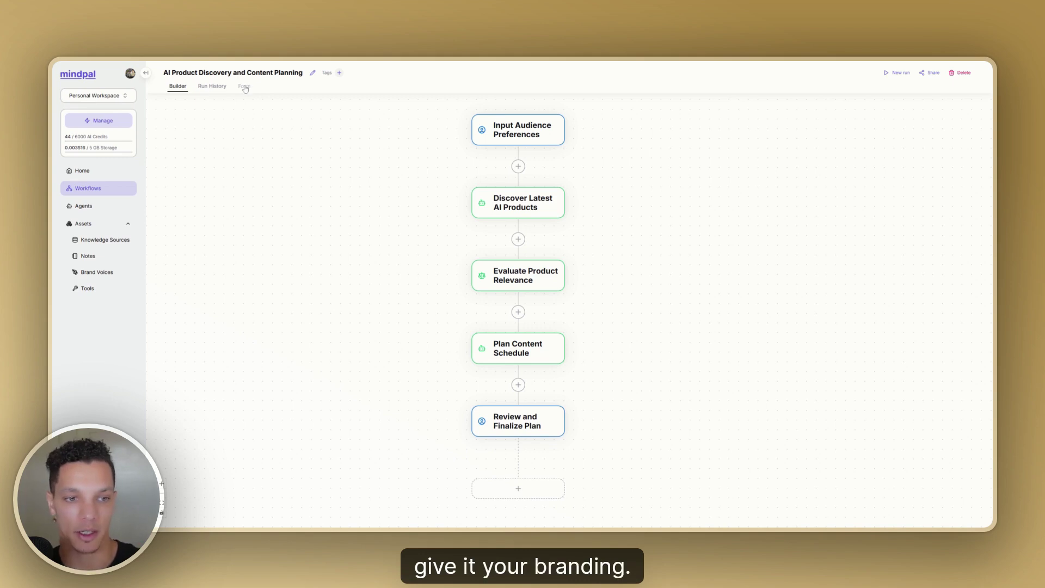
- Browse the form's Copywriting, Access & Security, Notifications and Interface settings
click(244, 88)
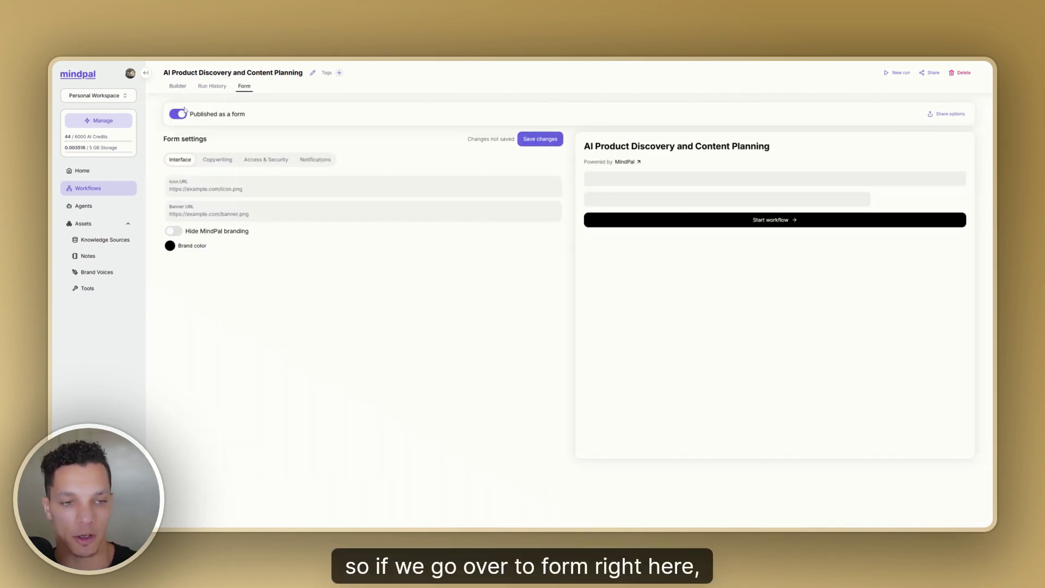
click(211, 160)
click(266, 159)
click(316, 160)
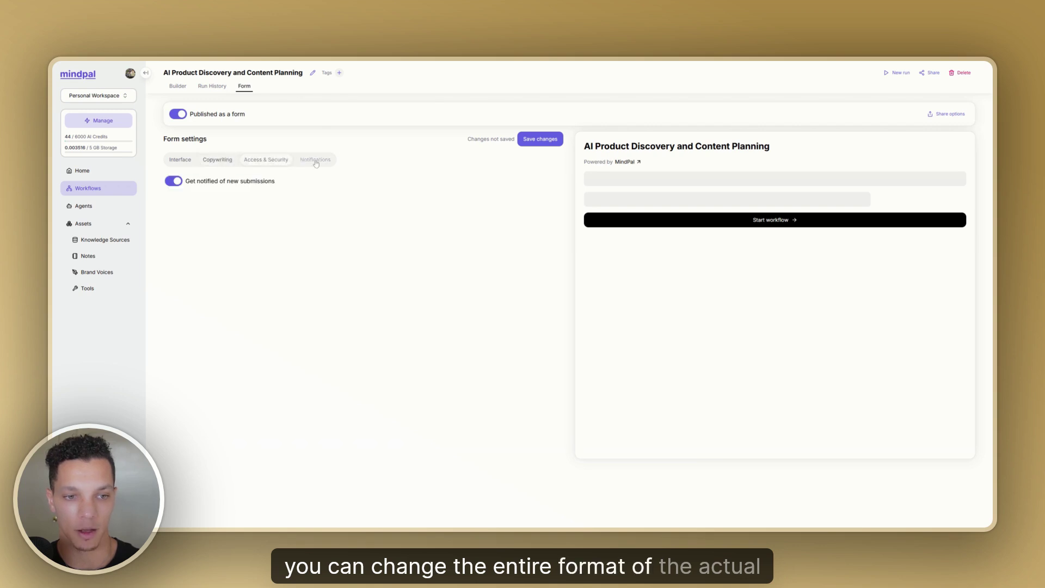
click(271, 162)
click(207, 160)
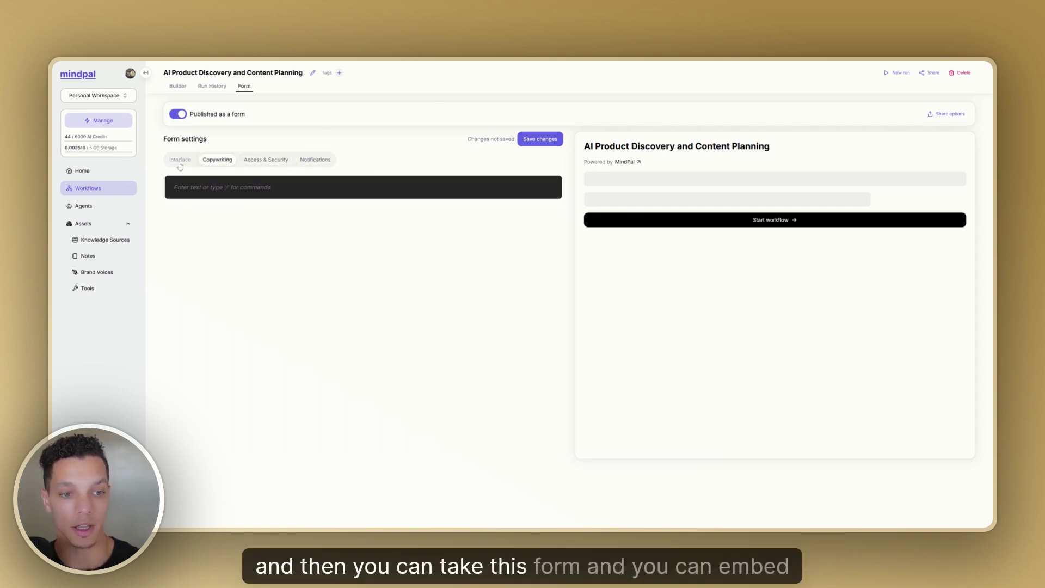
click(180, 164)
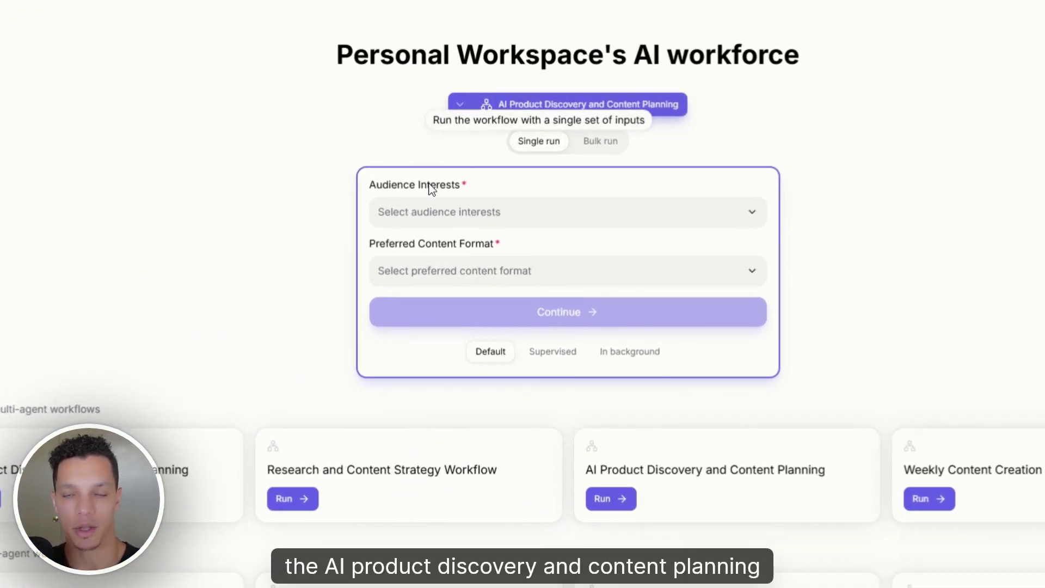
- Run the workflow with AI in Entertainment and AI in Video interests and Blog Post format
click(400, 217)
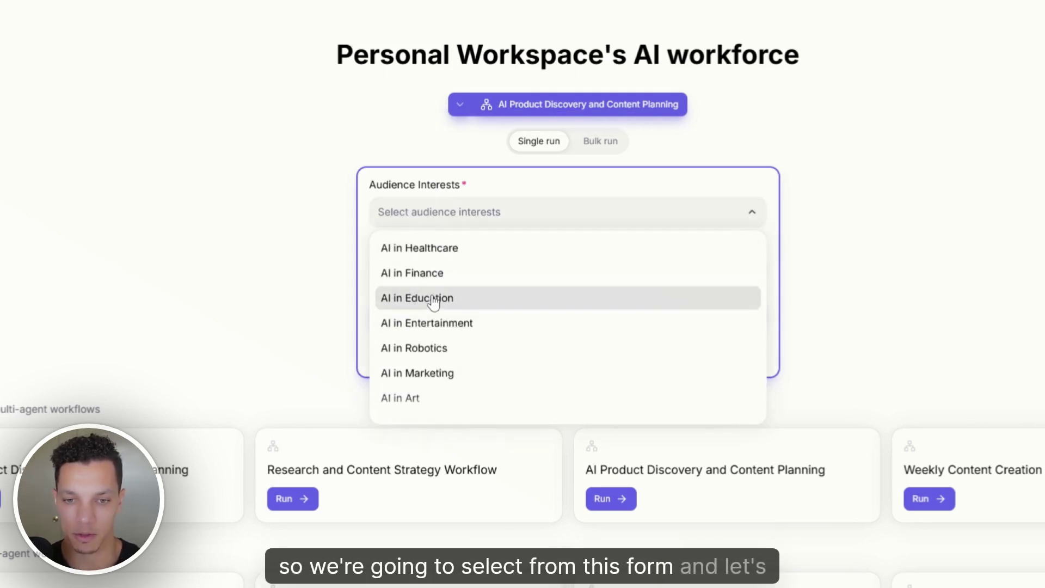
click(430, 323)
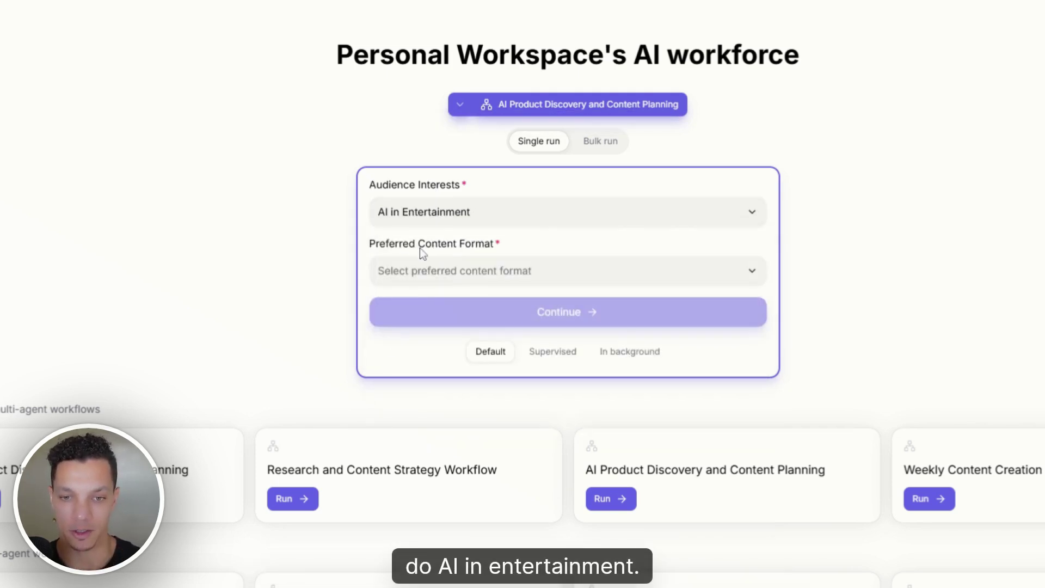
click(419, 270)
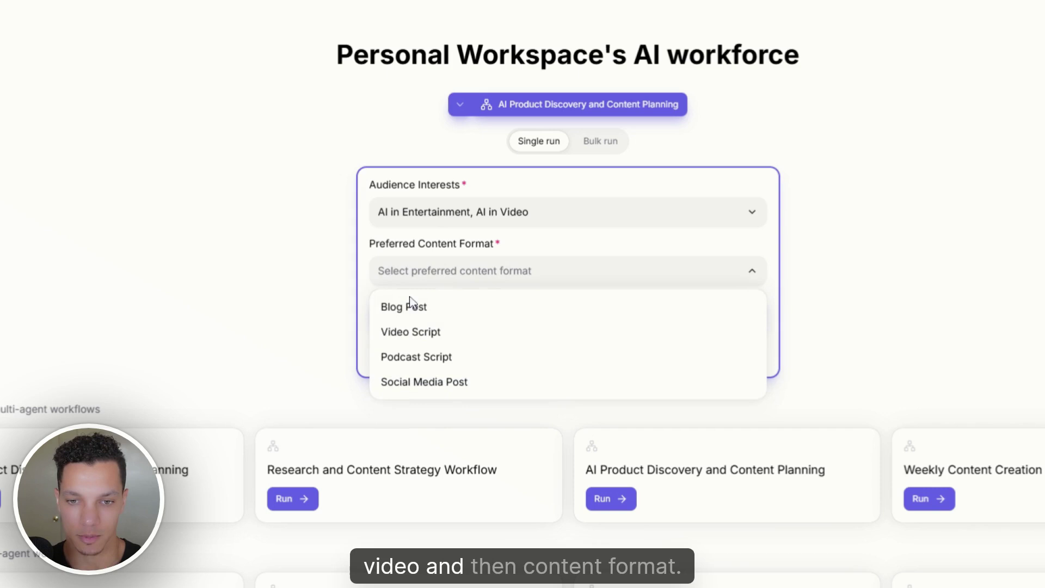
click(414, 307)
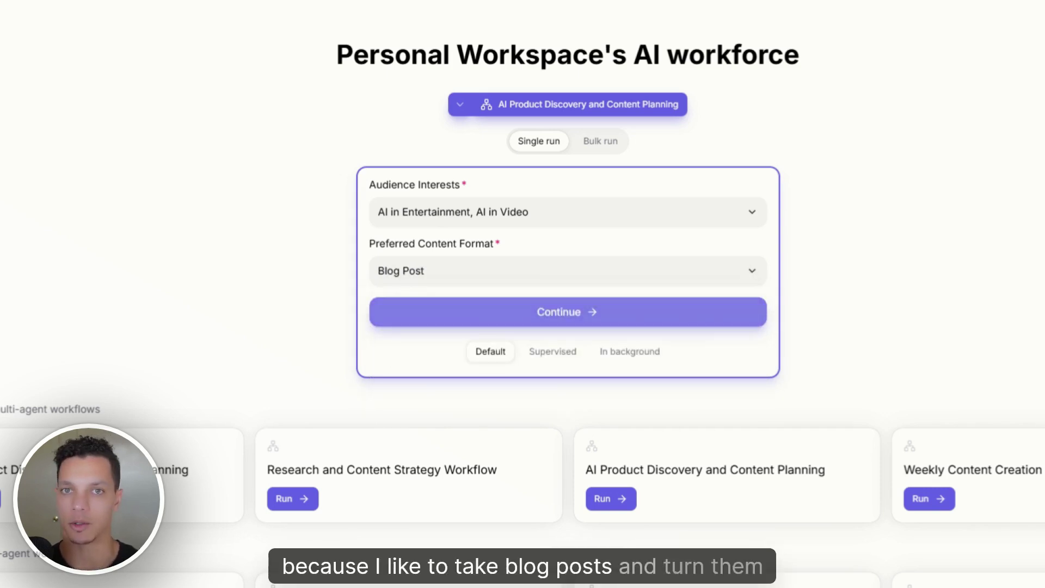
click(561, 315)
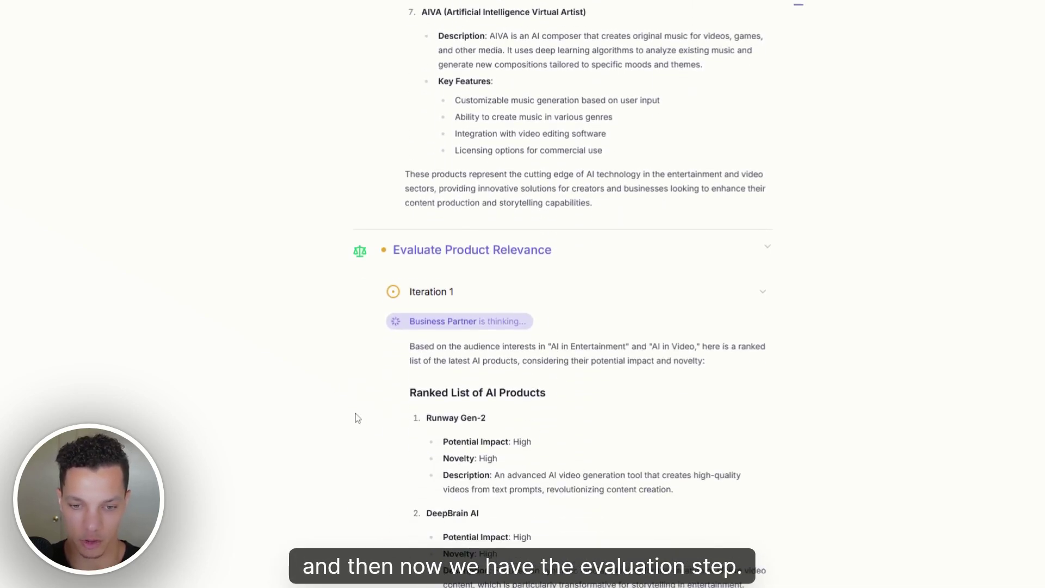
- Scroll through the ranked AI product list and the Passed evaluation feedback
scroll(672, 315, up, 5)
scroll(544, 366, down, 10)
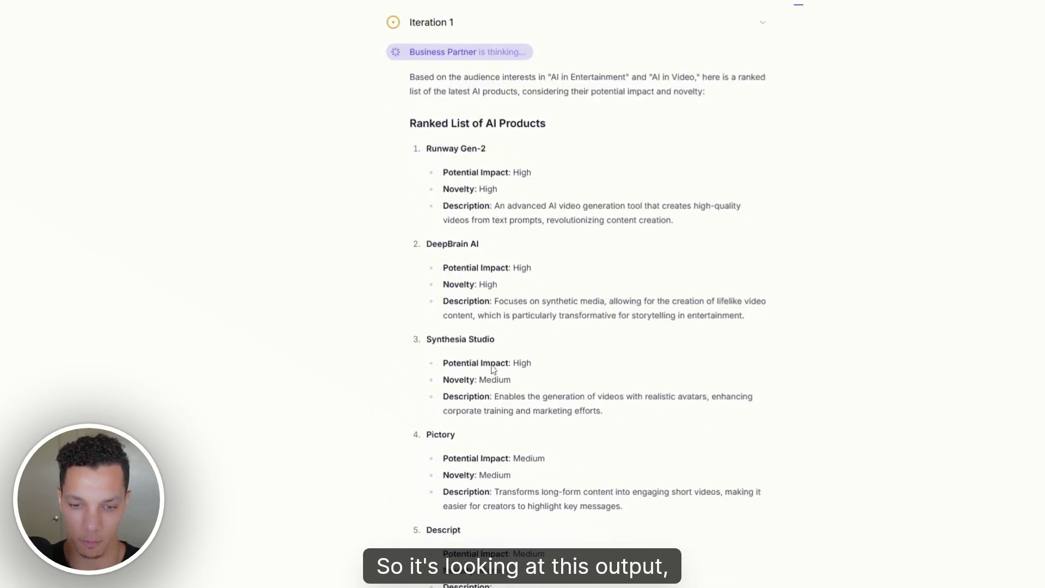
scroll(436, 275, down, 3)
scroll(436, 157, up, 3)
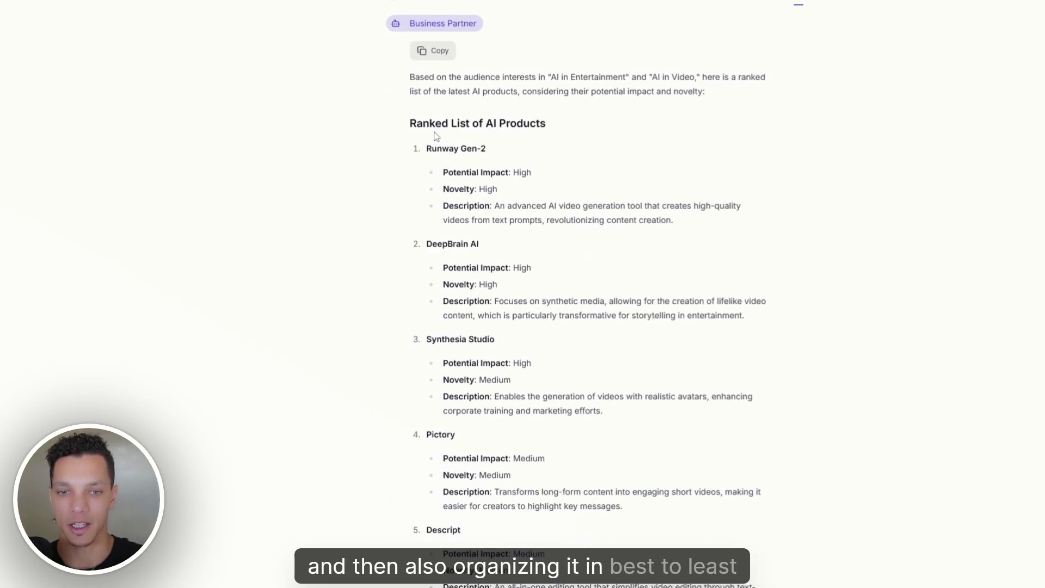
scroll(441, 180, down, 9)
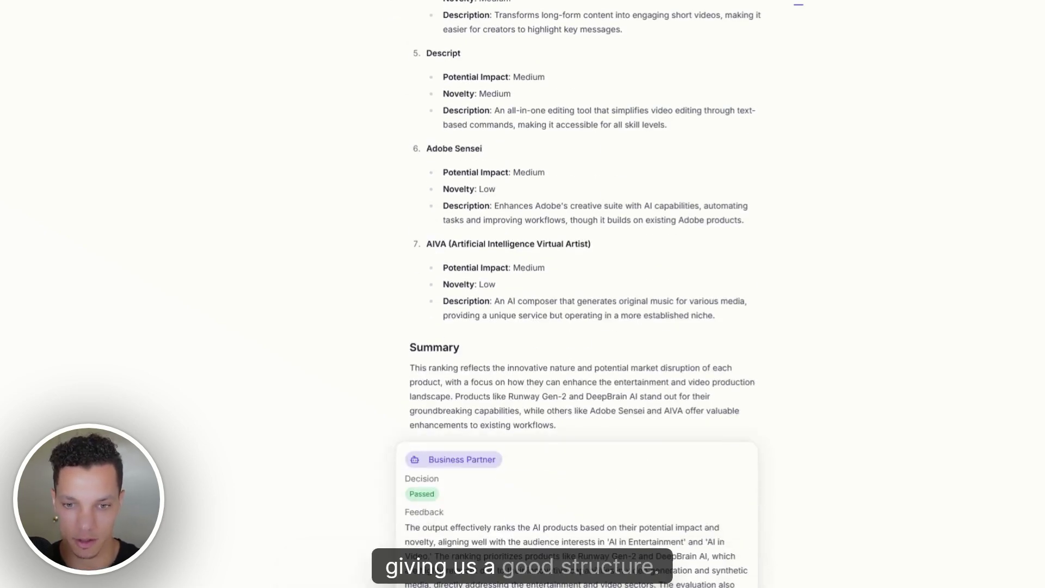
scroll(458, 272, down, 1)
scroll(389, 321, down, 2)
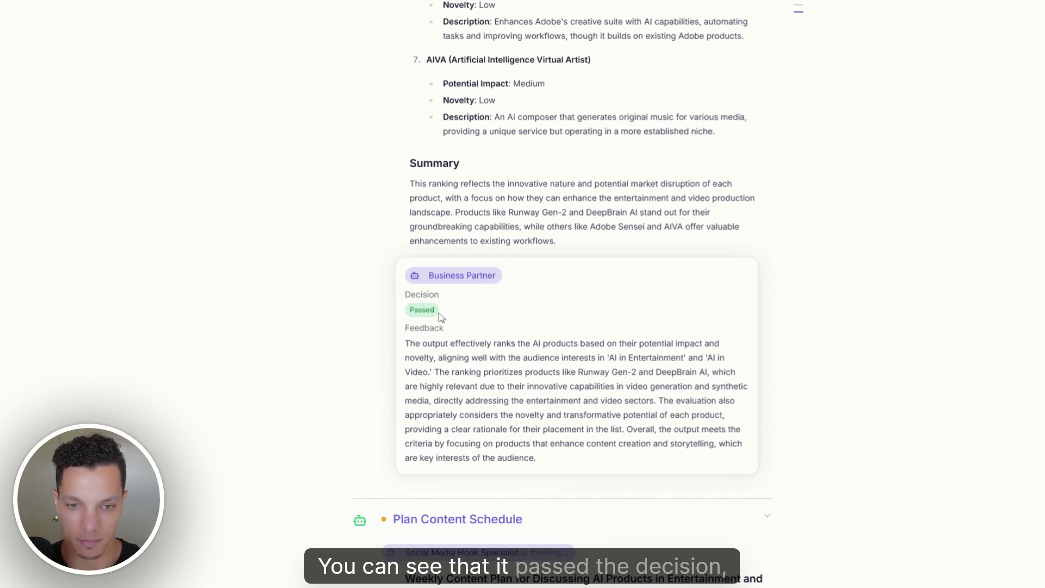
scroll(441, 318, down, 1)
drag(404, 283, 652, 406)
click(652, 406)
- Scroll through the seven-day blog-post content plan down to Review and Finalize Plan
scroll(628, 420, down, 5)
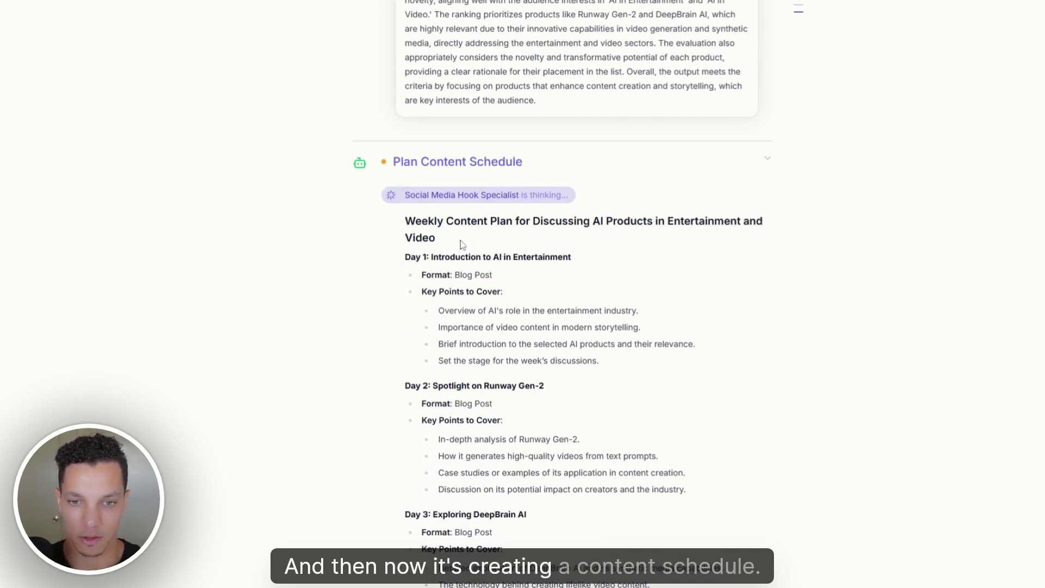
scroll(563, 294, down, 2)
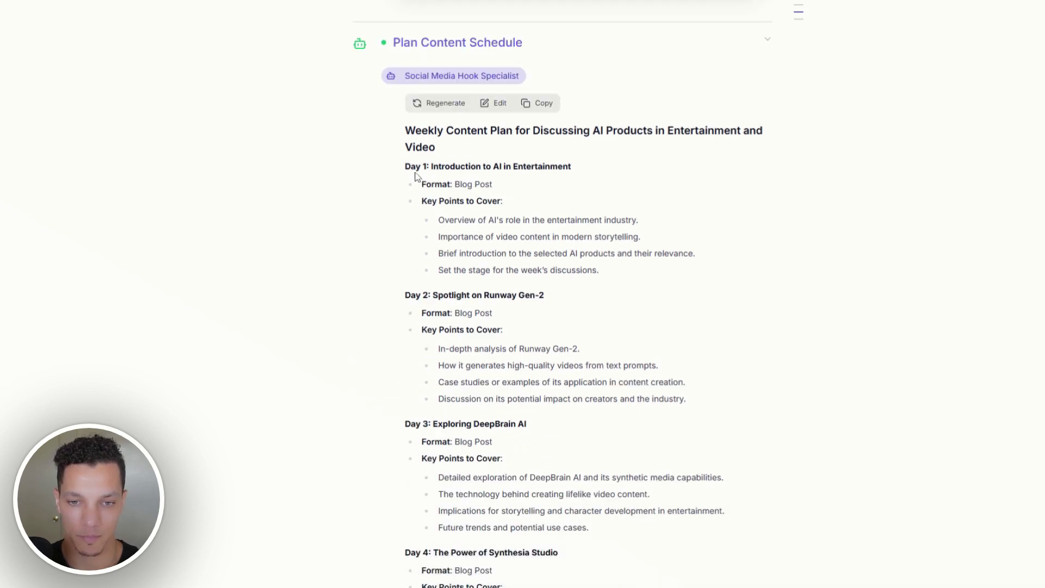
click(579, 178)
scroll(508, 215, down, 1)
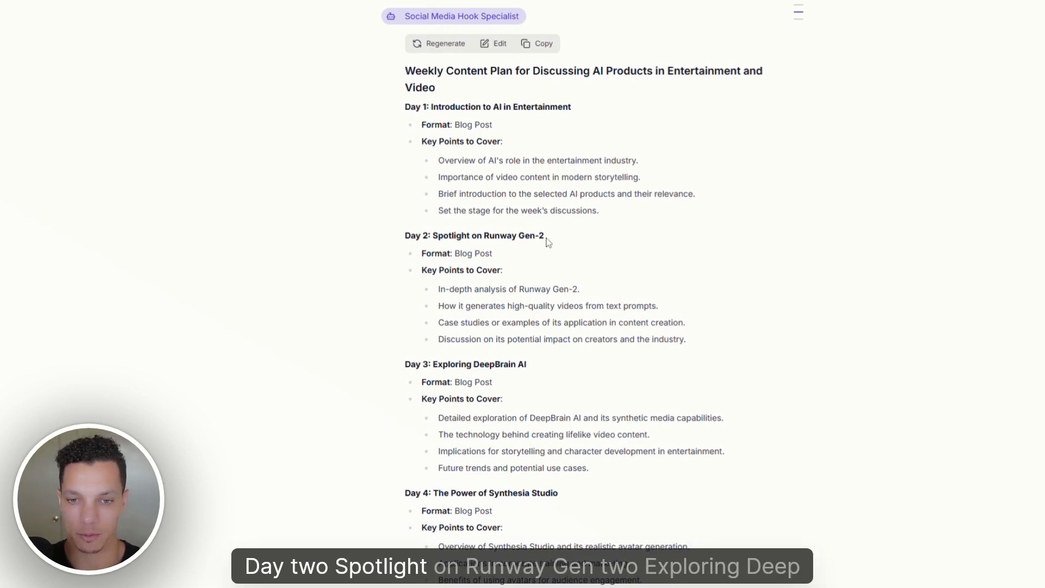
scroll(497, 263, down, 2)
click(544, 188)
scroll(544, 188, down, 3)
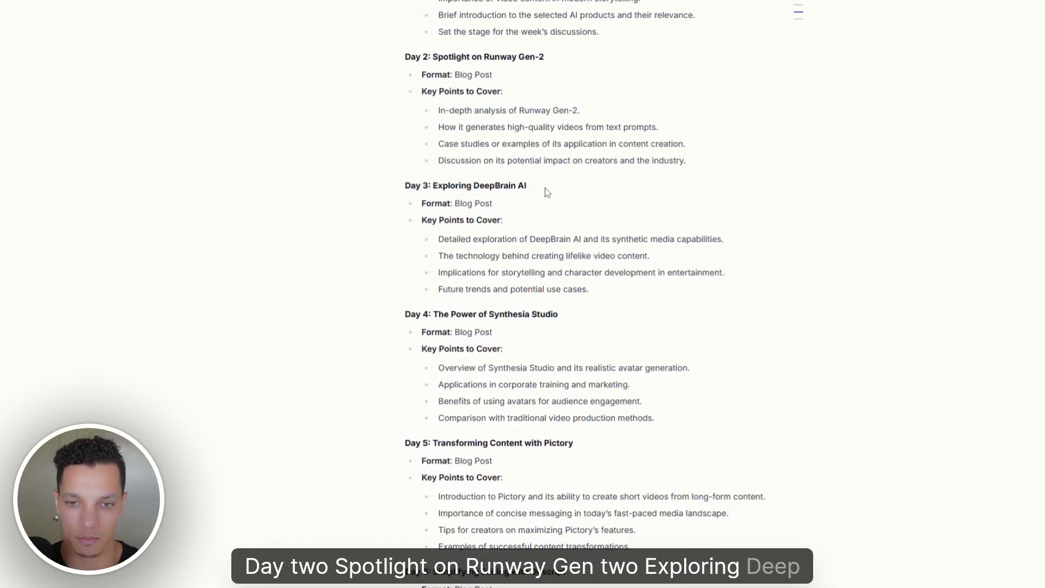
scroll(454, 228, up, 5)
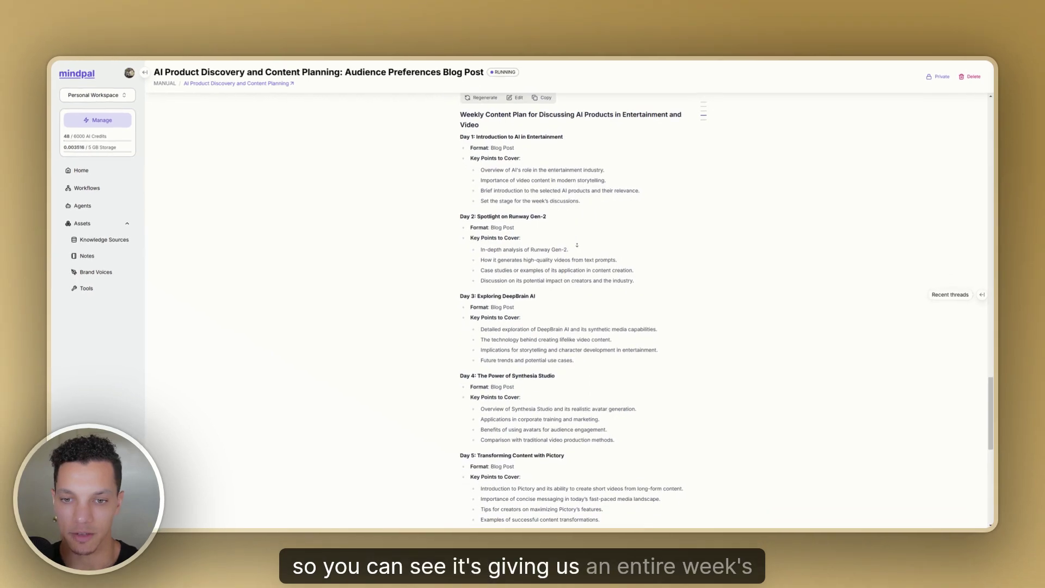
scroll(577, 245, down, 2)
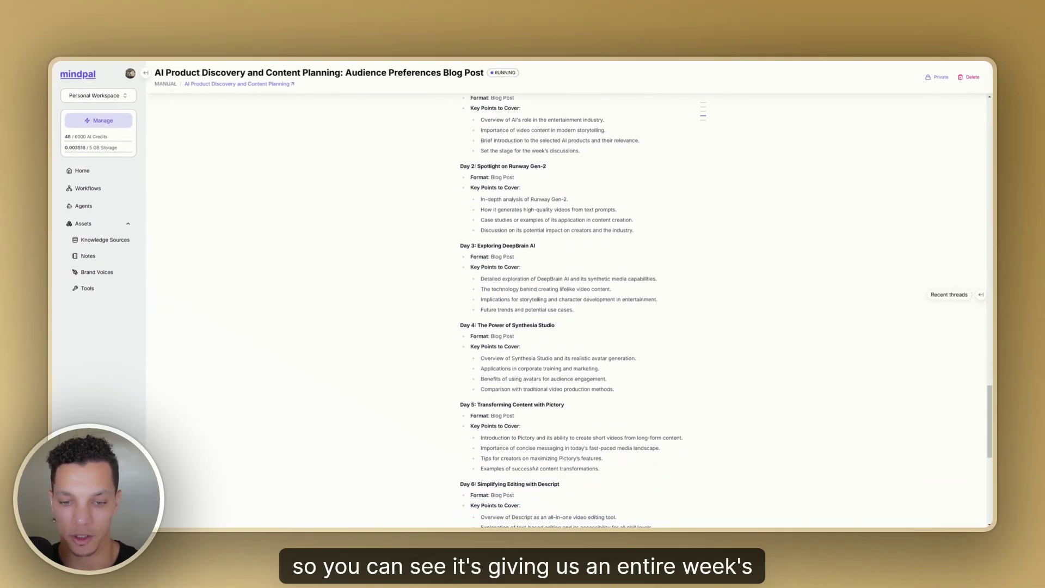
scroll(570, 310, down, 2)
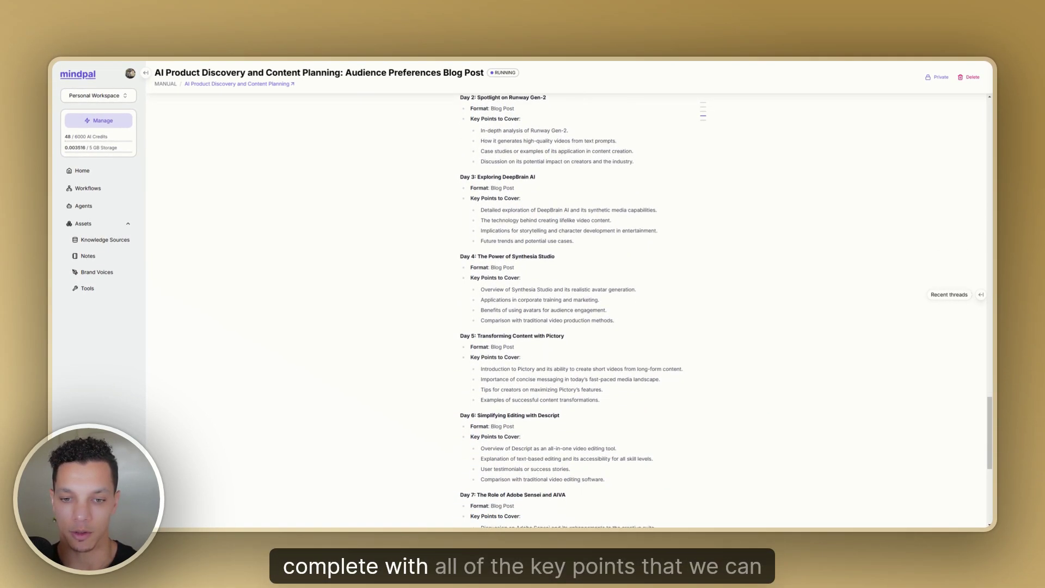
scroll(570, 309, down, 2)
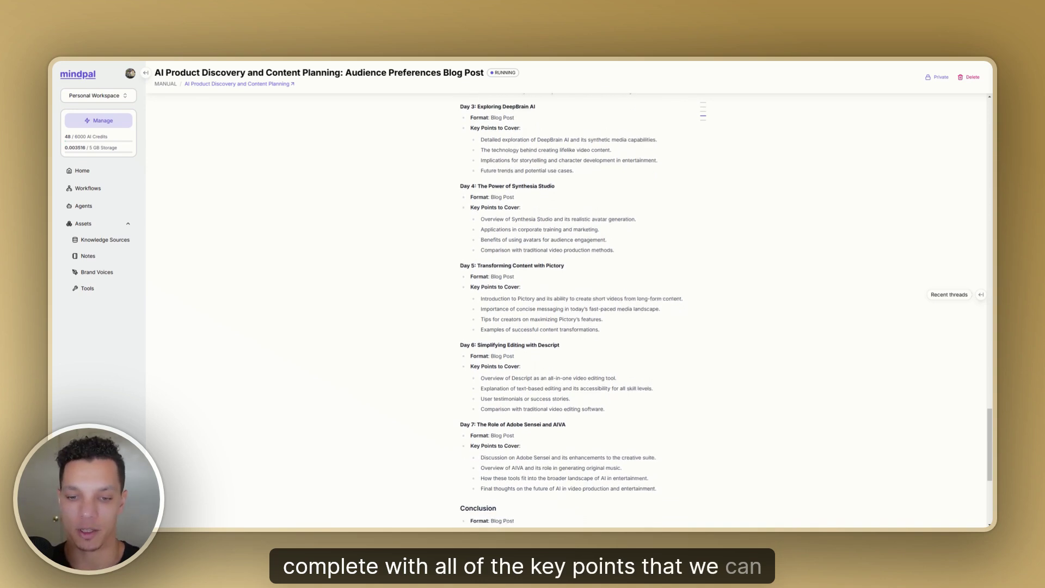
scroll(571, 310, down, 2)
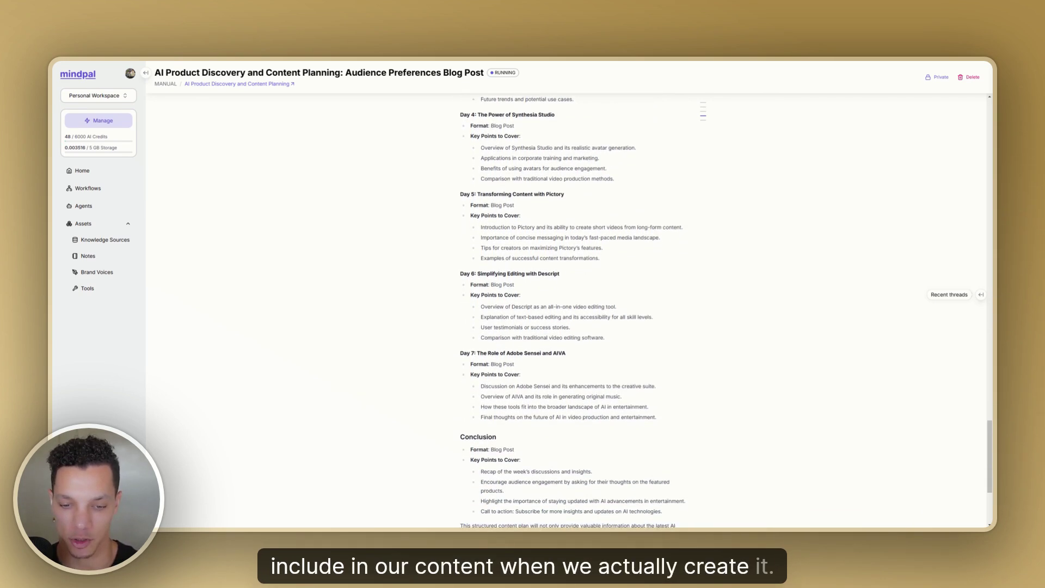
scroll(570, 309, down, 4)
- Tick Approve Content Plan and submit the review to finish the run
click(449, 418)
click(524, 468)
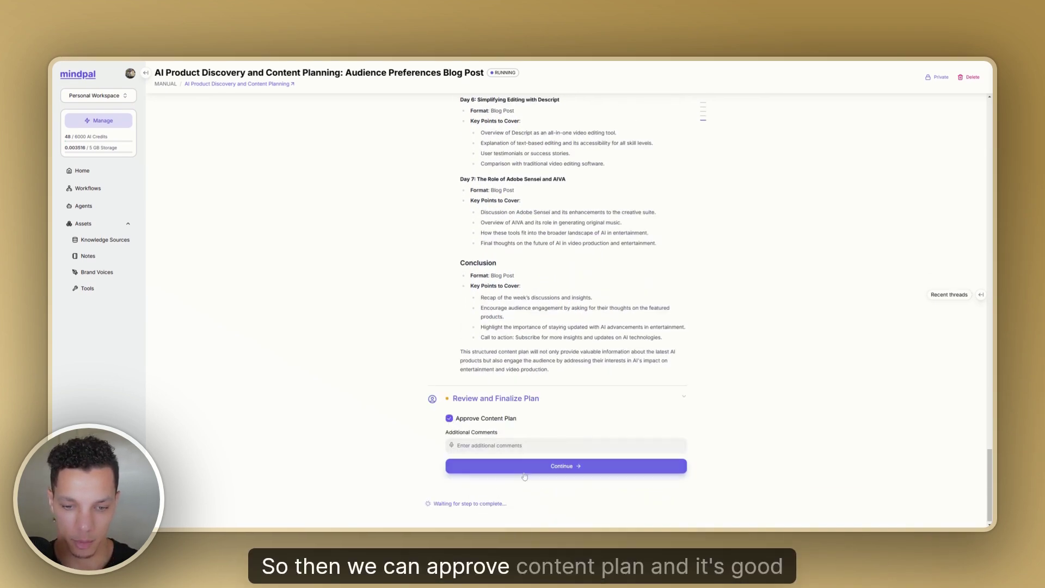